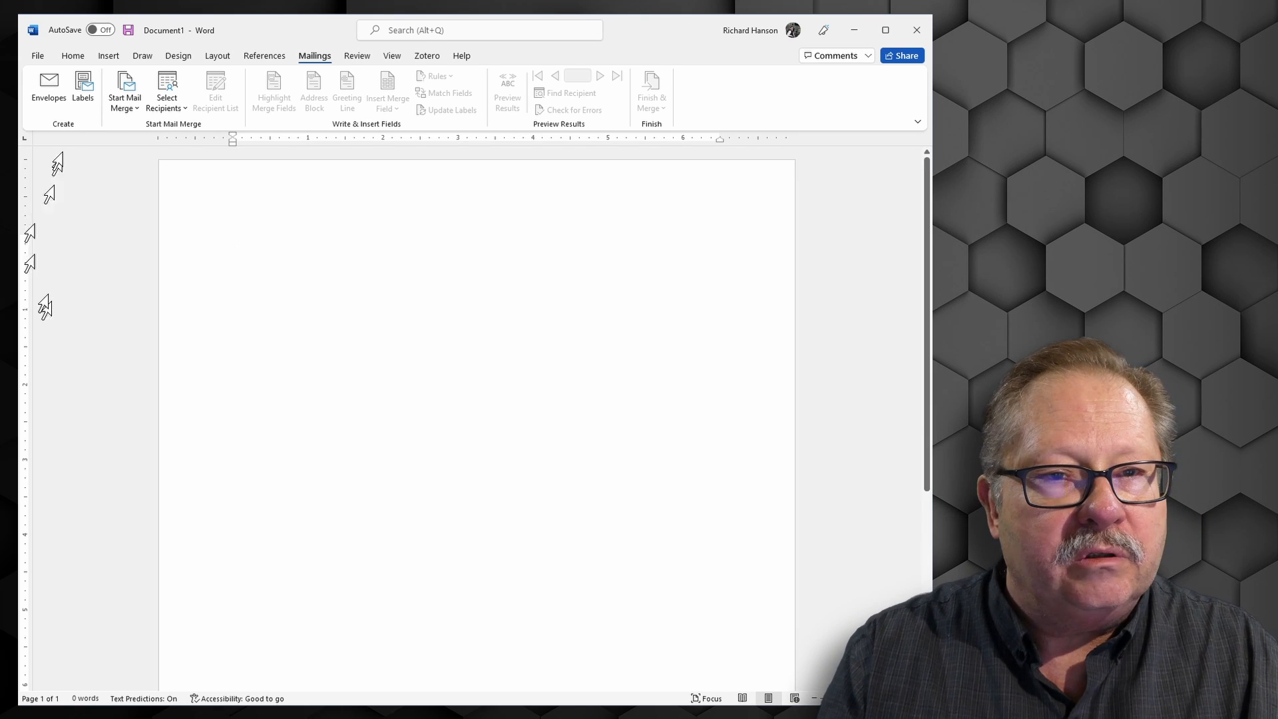
Start a mail merge for labels in the blank document.
left_click(120, 107)
left_click(139, 183)
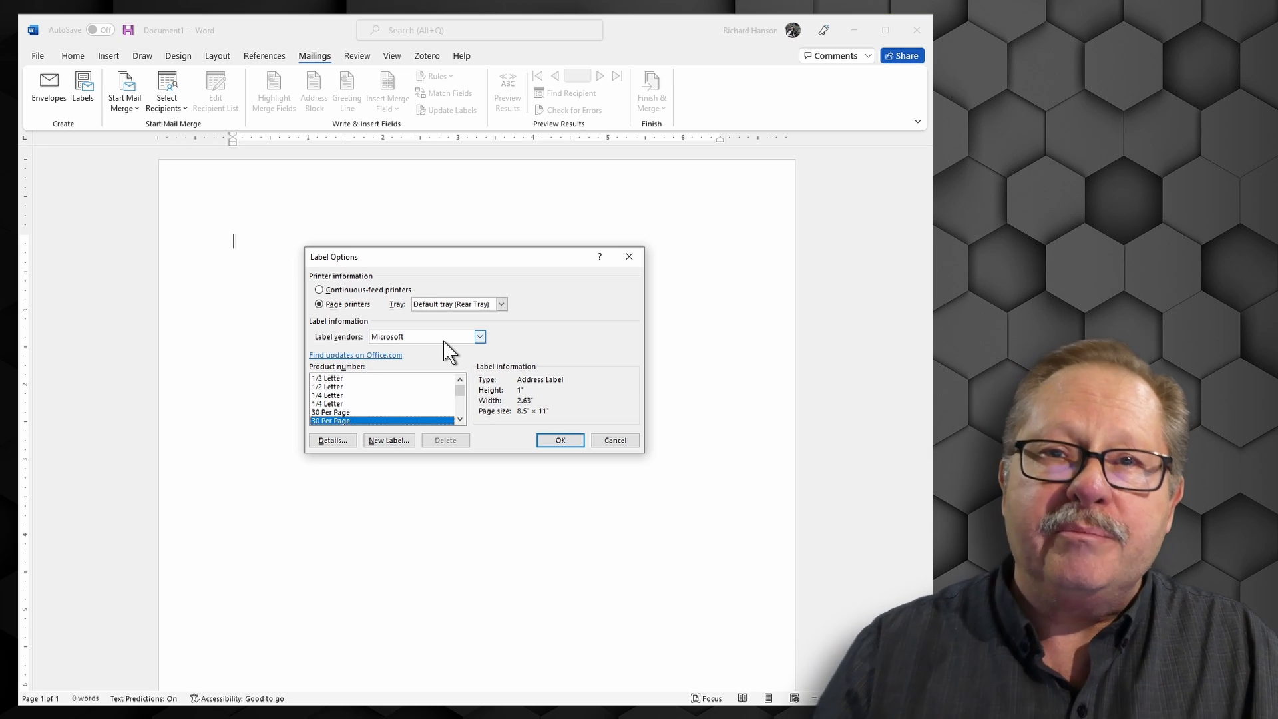
Choose Avery US Letter as the label vendor and browse its product numbers.
left_click(480, 337)
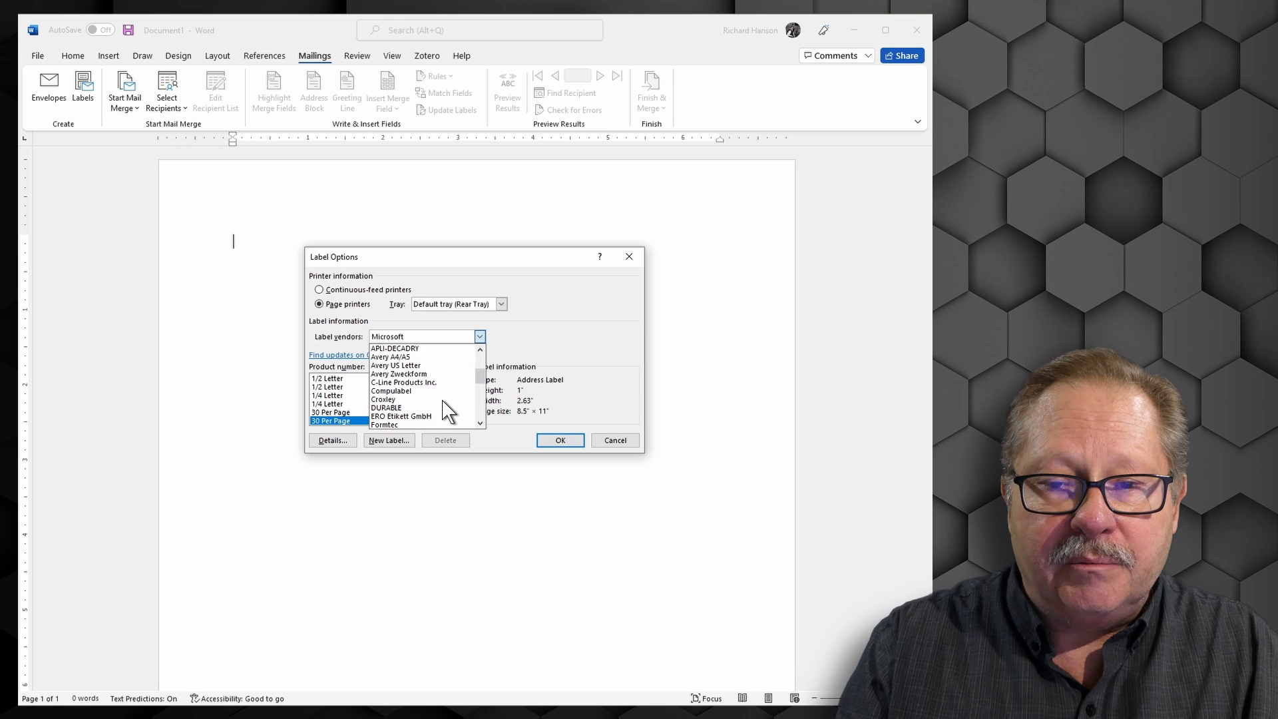
left_click(419, 366)
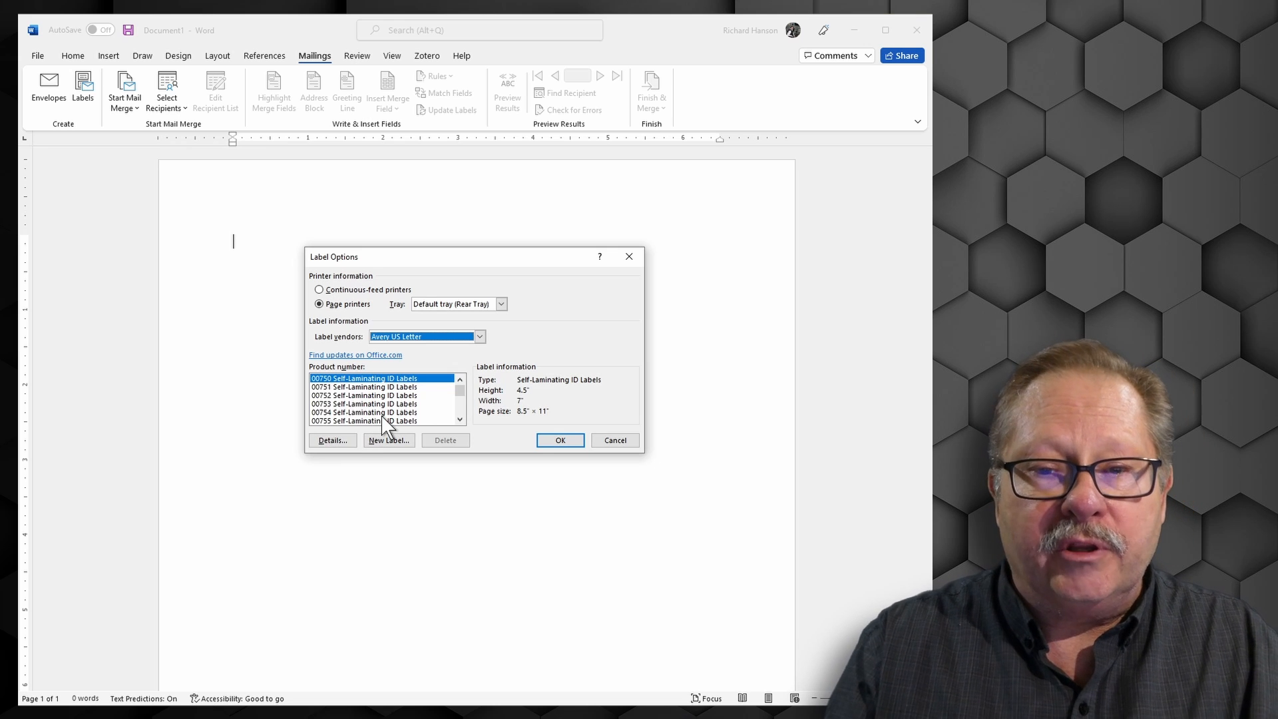
scroll(463, 413, "down", 10)
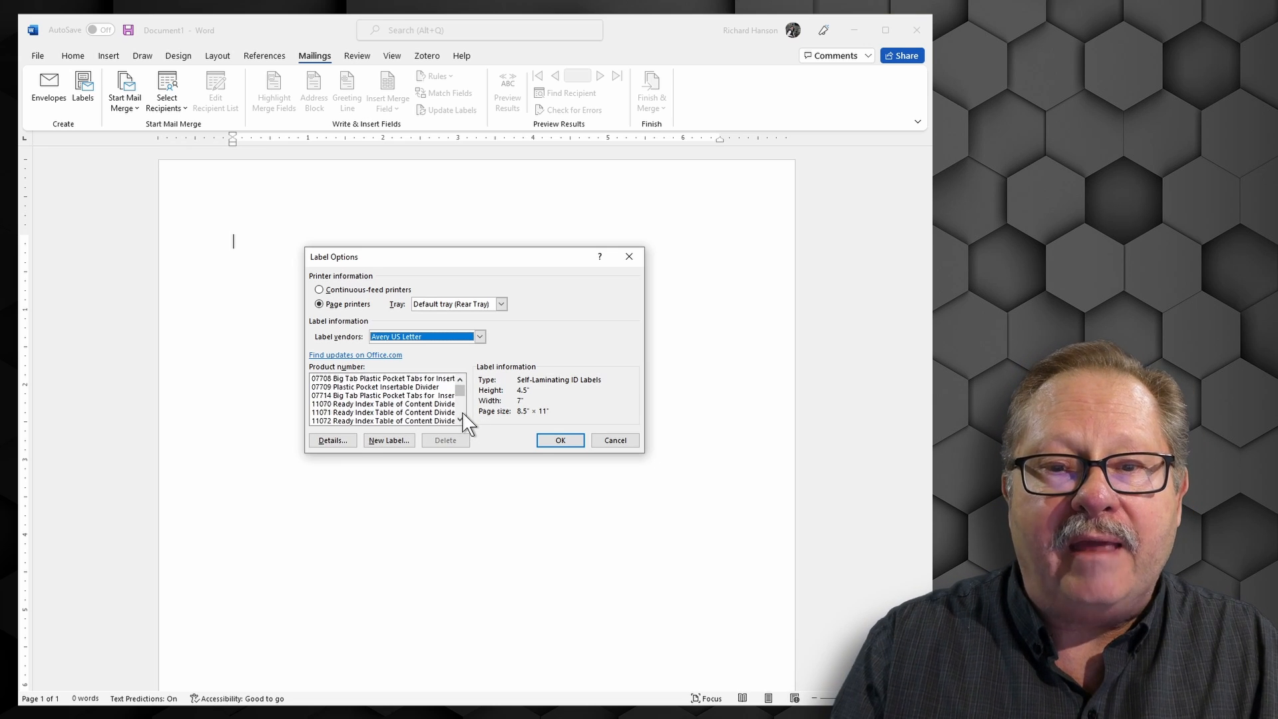
scroll(464, 413, "down", 2)
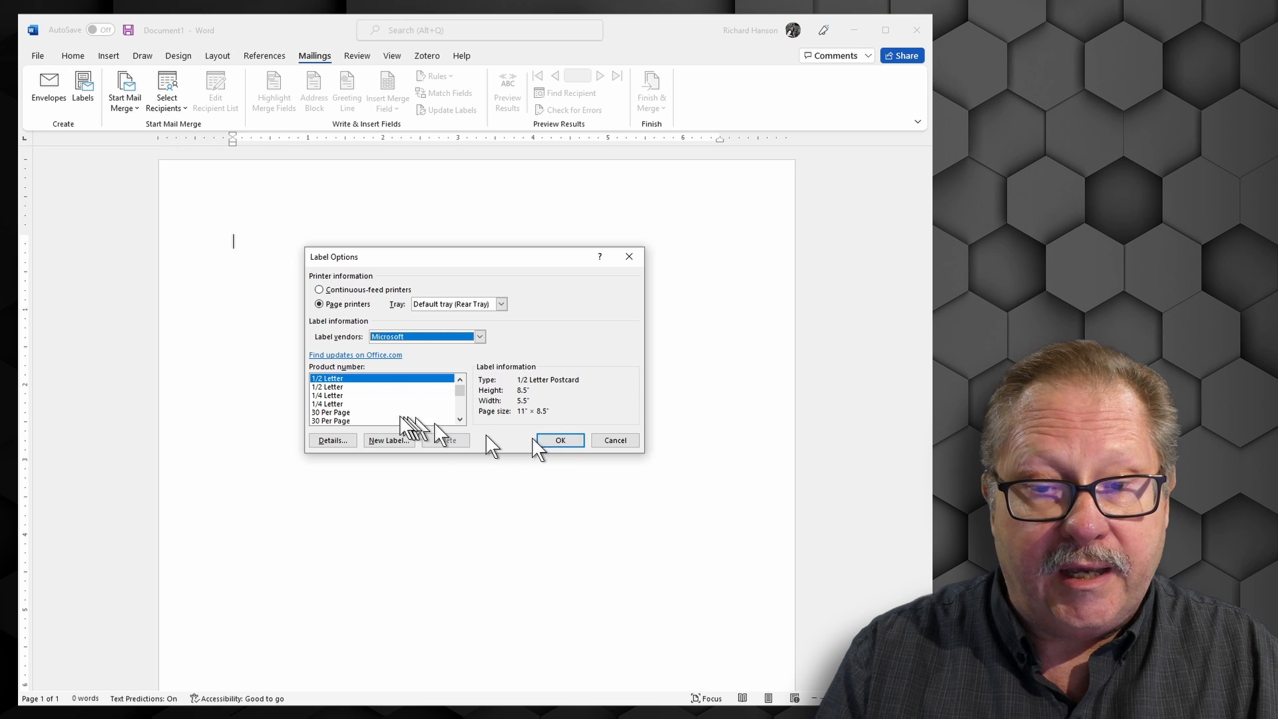
Apply Microsoft's 30 Per Page address label, 1" high by 2.63" wide, to the label document.
left_click(411, 421)
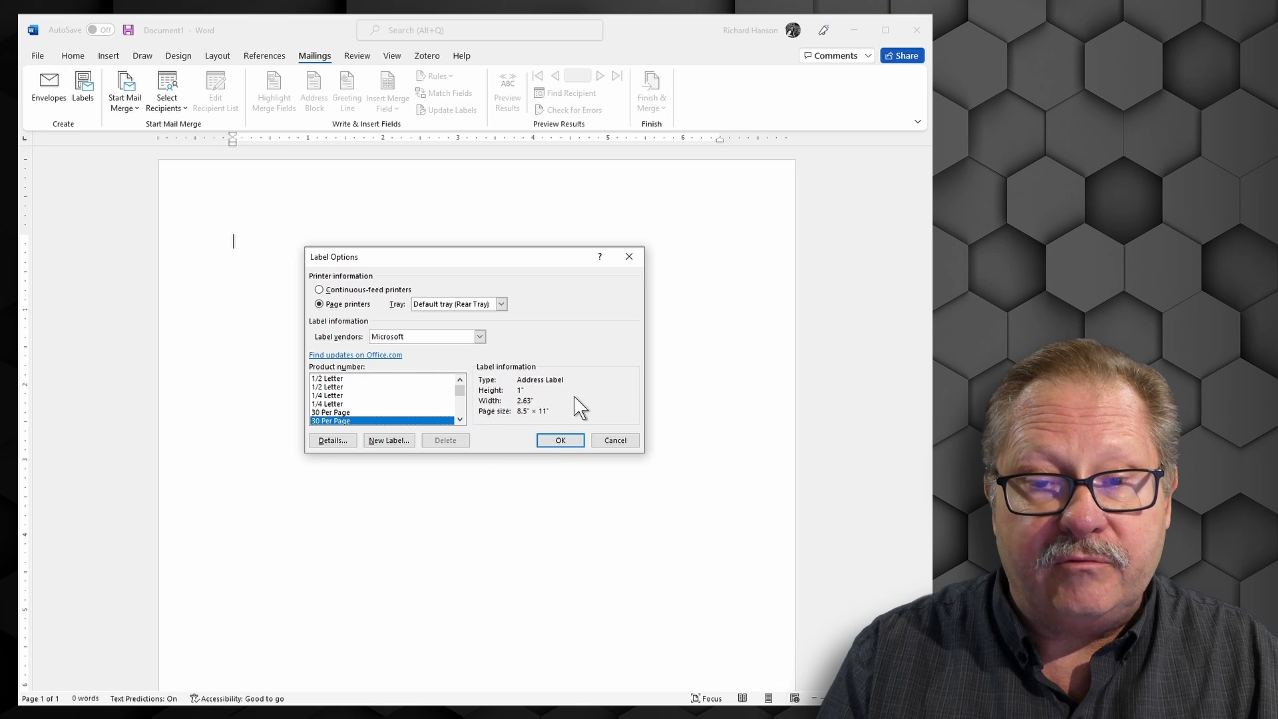
left_click(553, 438)
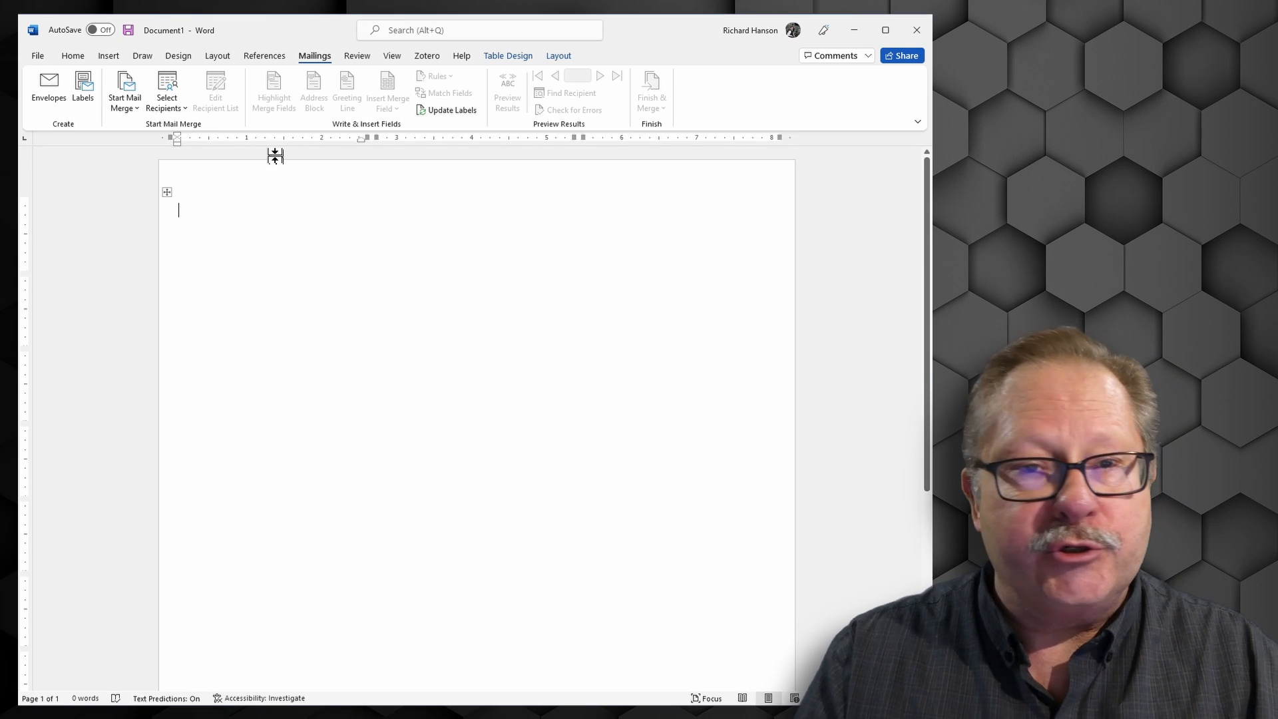
Connect an existing recipient list using the Sheet1$ table, treating its first row as column headers.
left_click(176, 106)
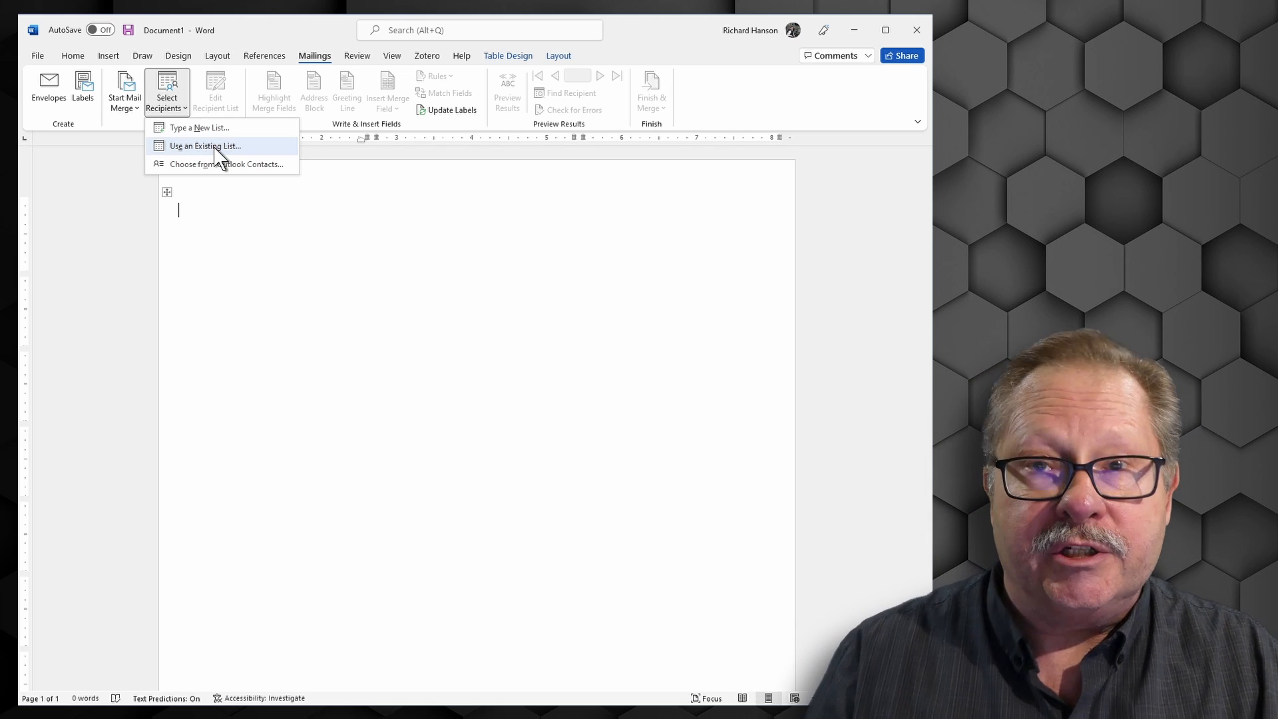
left_click(220, 148)
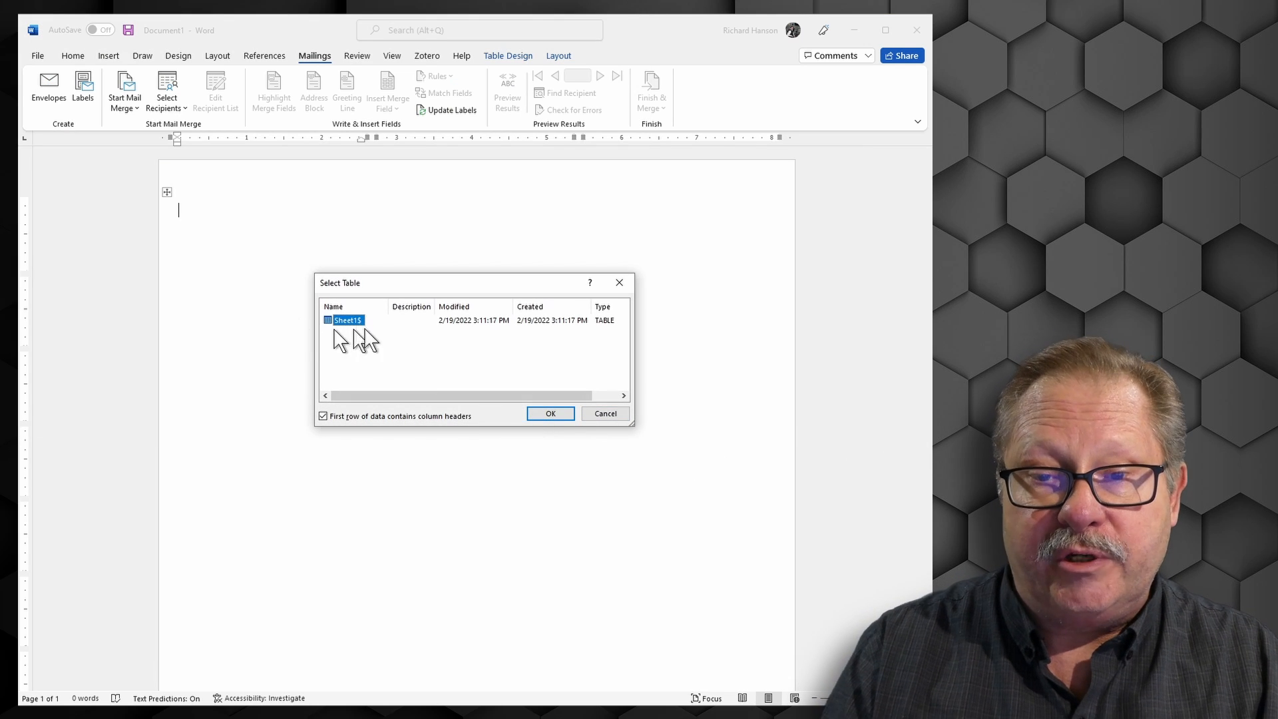
left_click(547, 413)
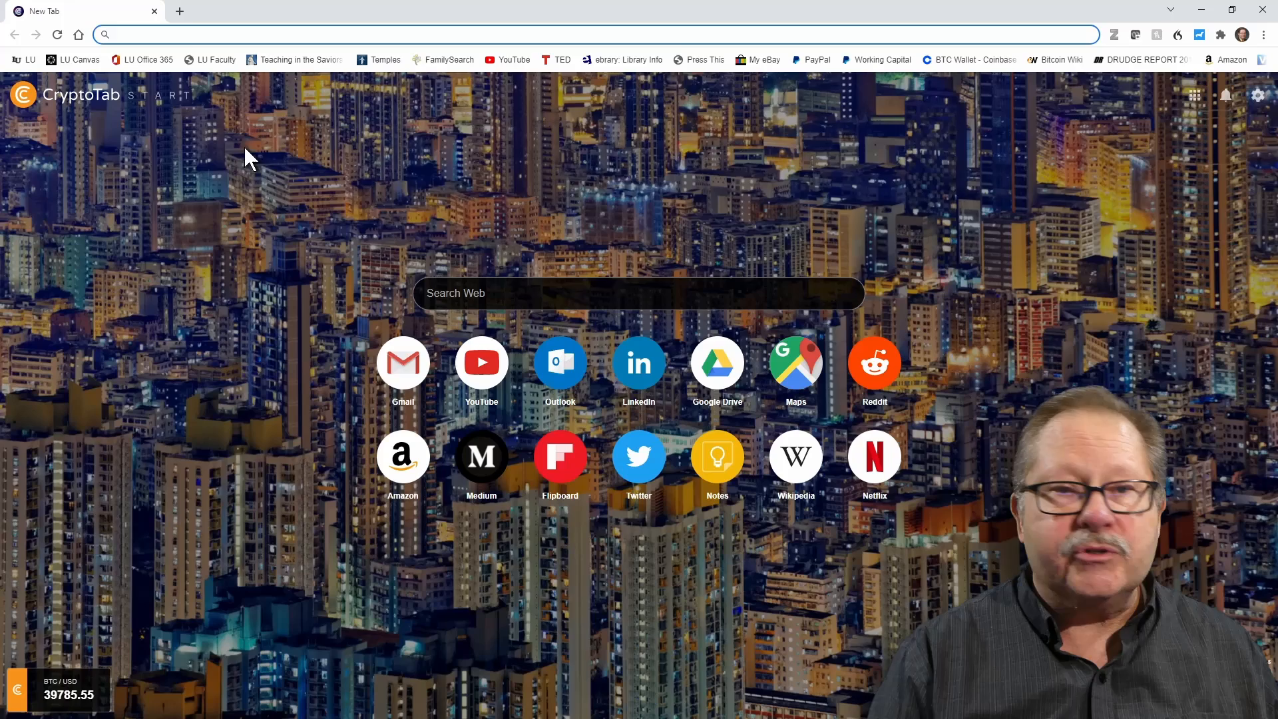
In the web browser, search for "Merge Barcode" and examine the syntax and barcode types in Microsoft's MergeBarcode field code article.
type("M")
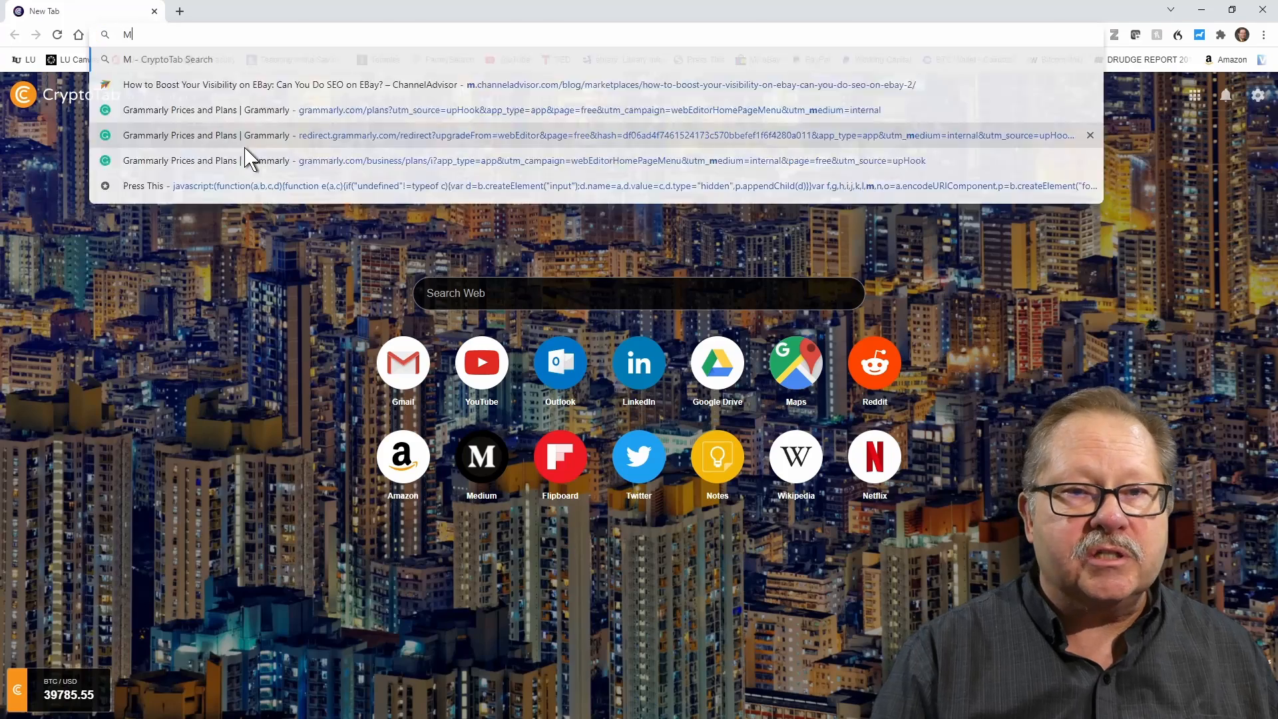
type("erge Barcode")
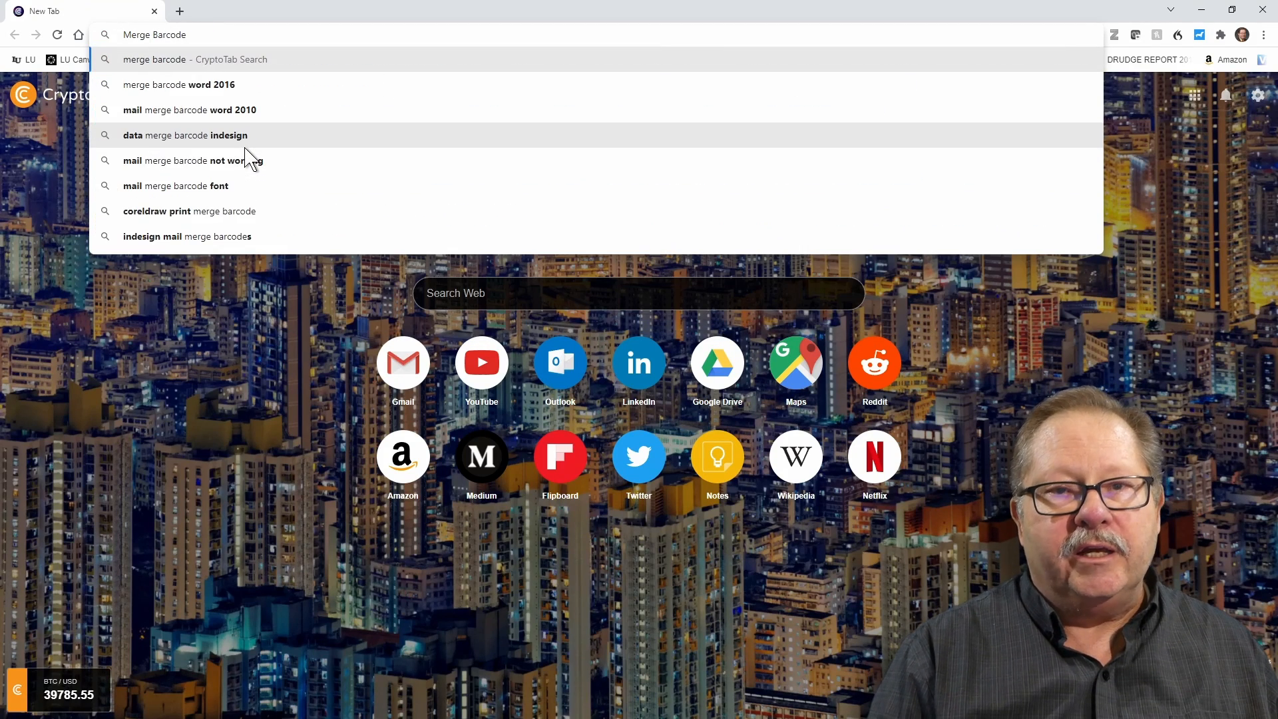
key("Return")
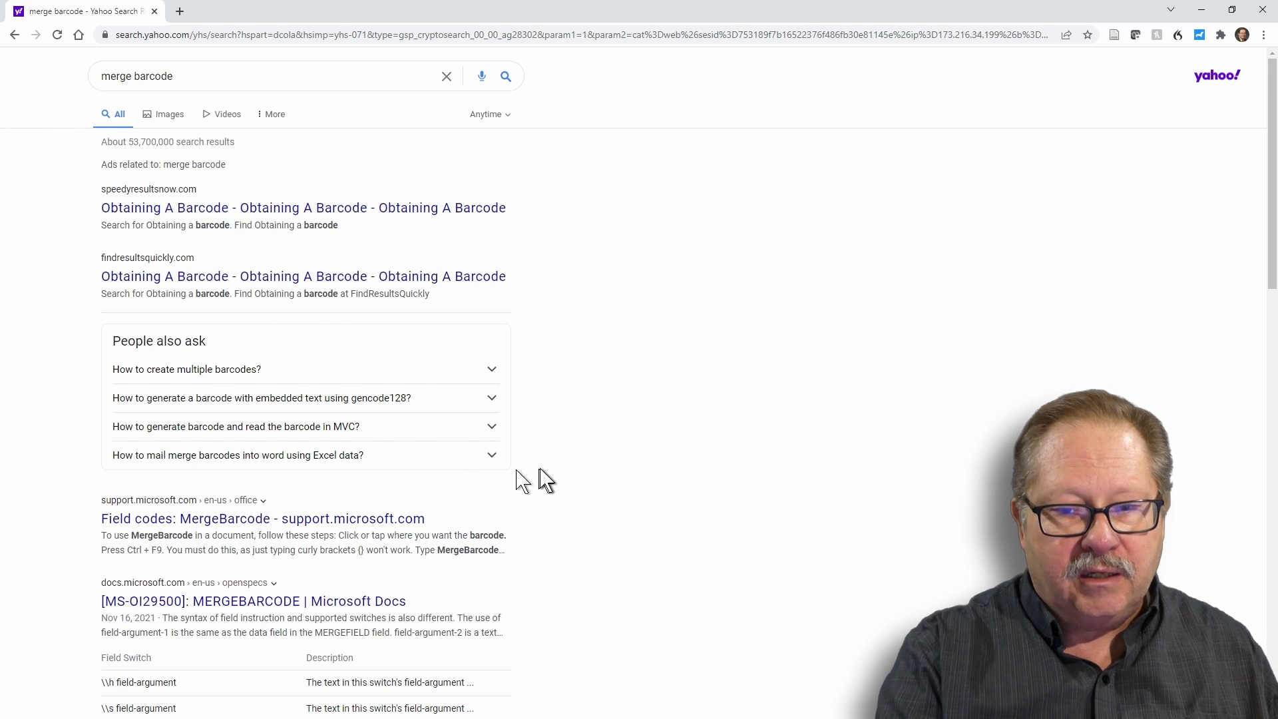
scroll(254, 410, "down", 2)
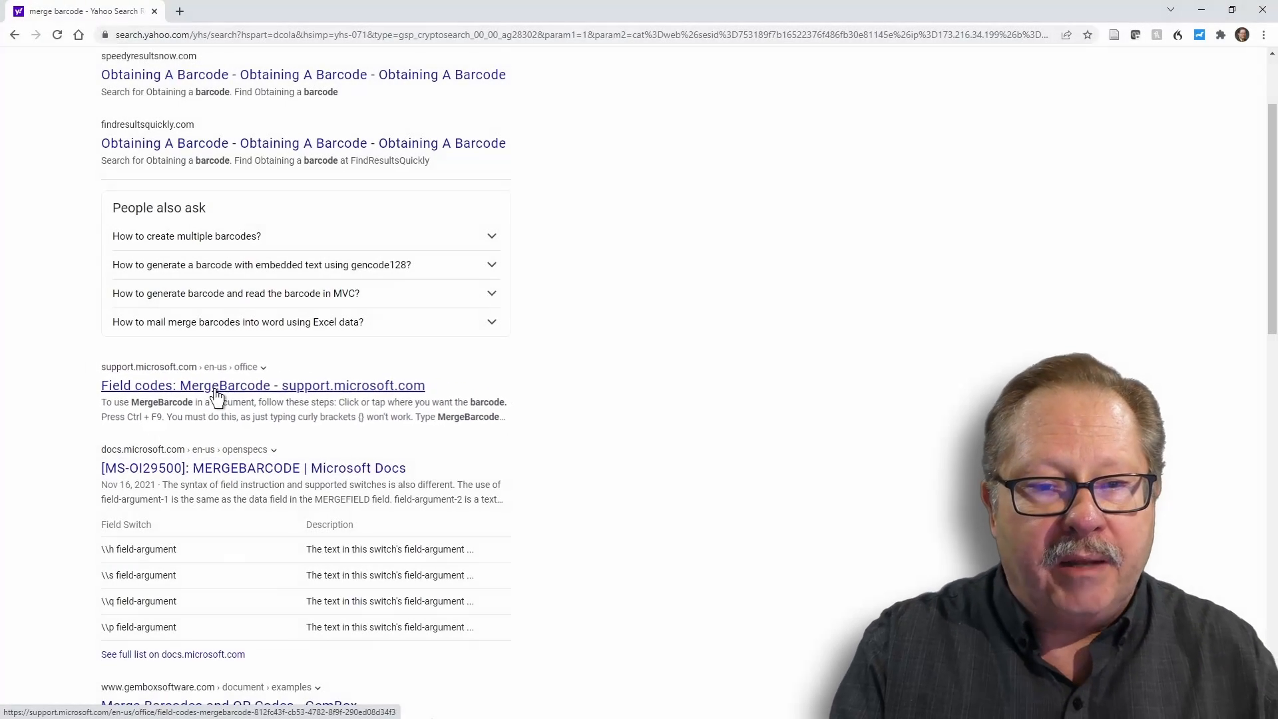
left_click(215, 385)
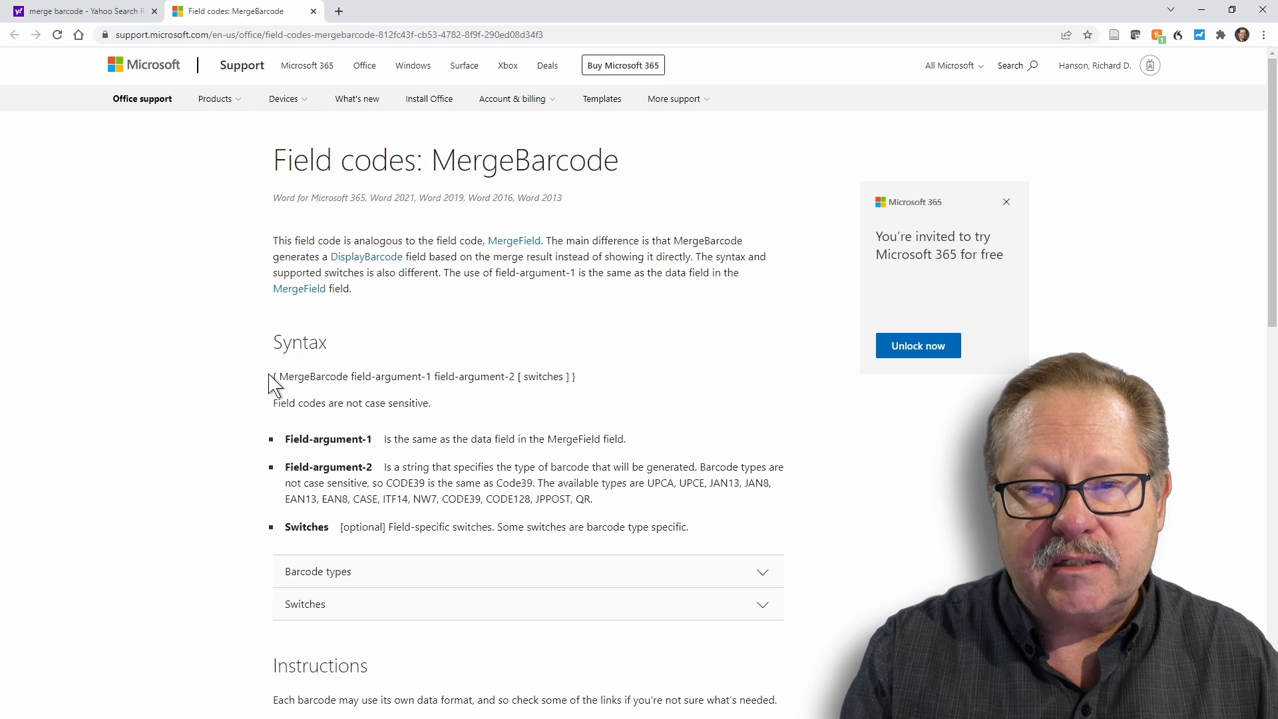
left_click_drag(270, 378, 577, 378)
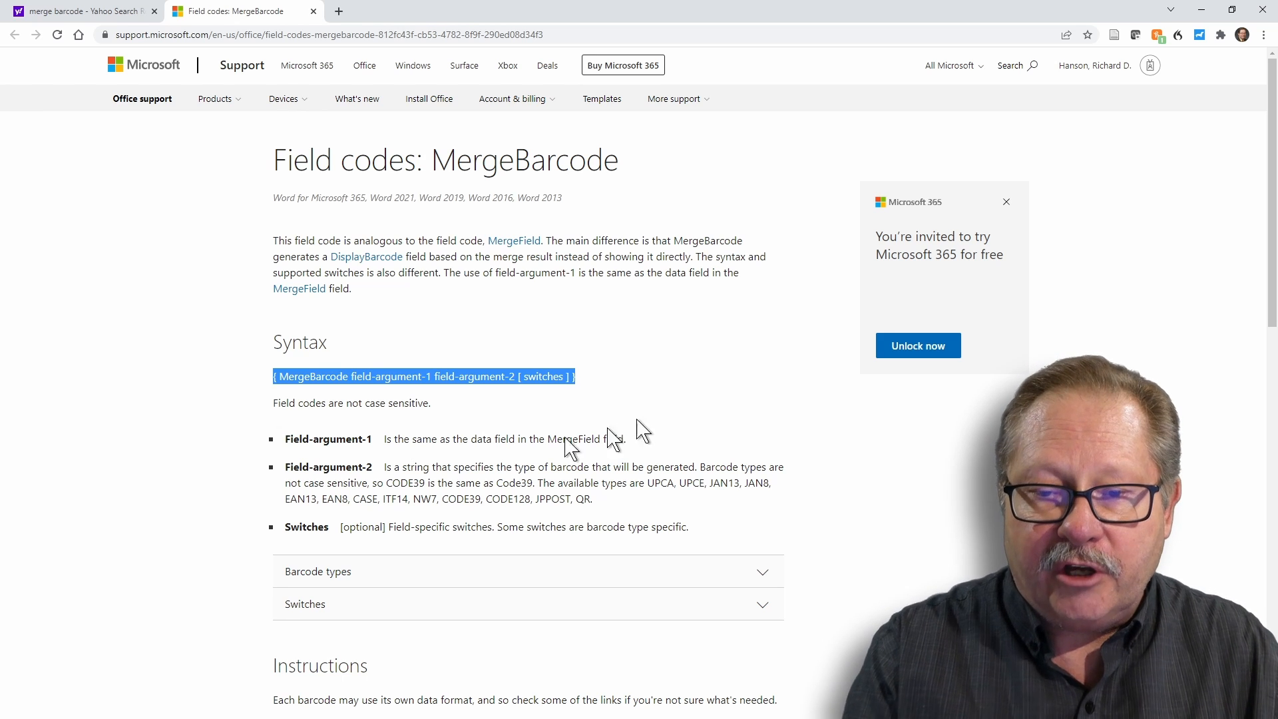
left_click_drag(425, 482, 383, 484)
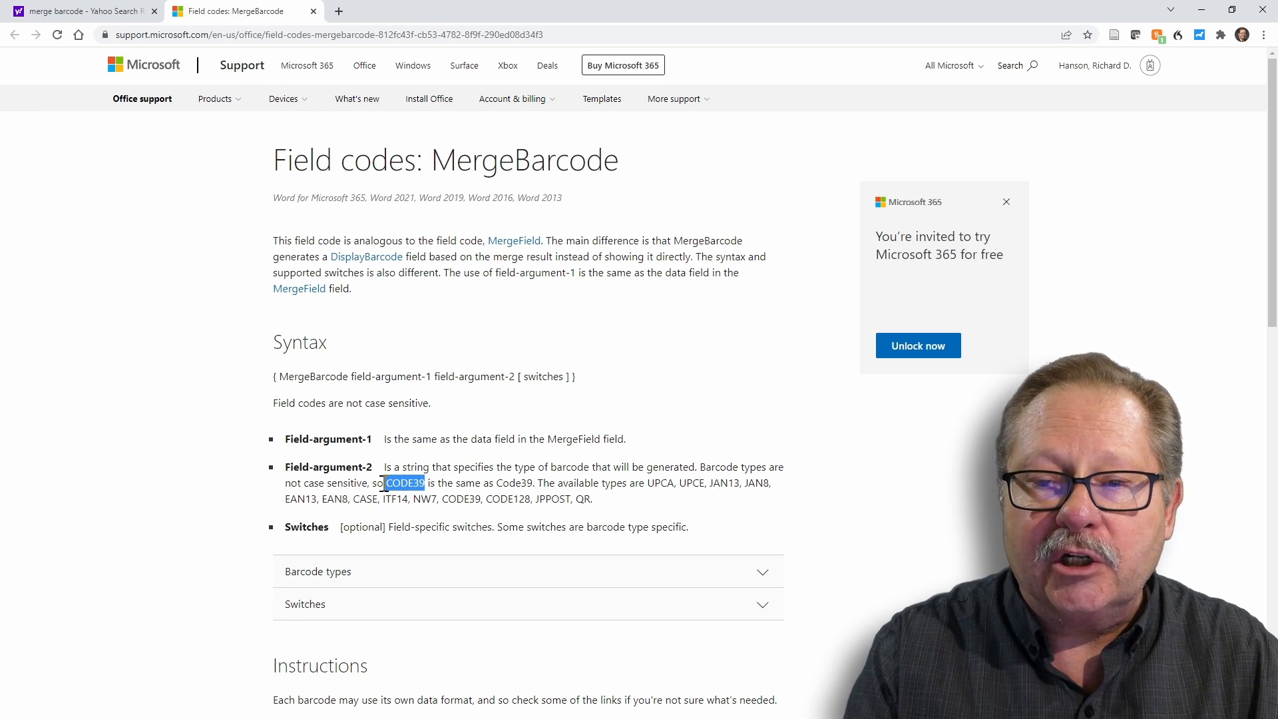
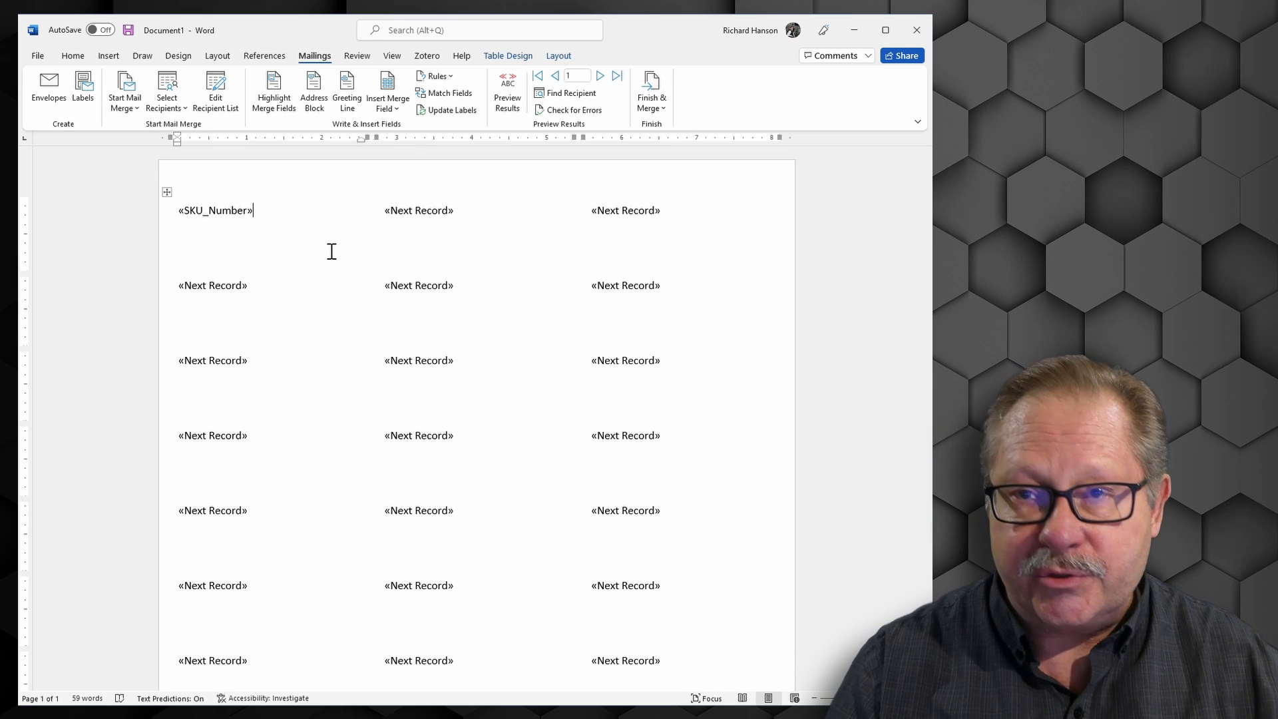
Show the field code of SKU_Number in the first label and change MERGEFIELD to MERGEBARCODE.
right_click(213, 210)
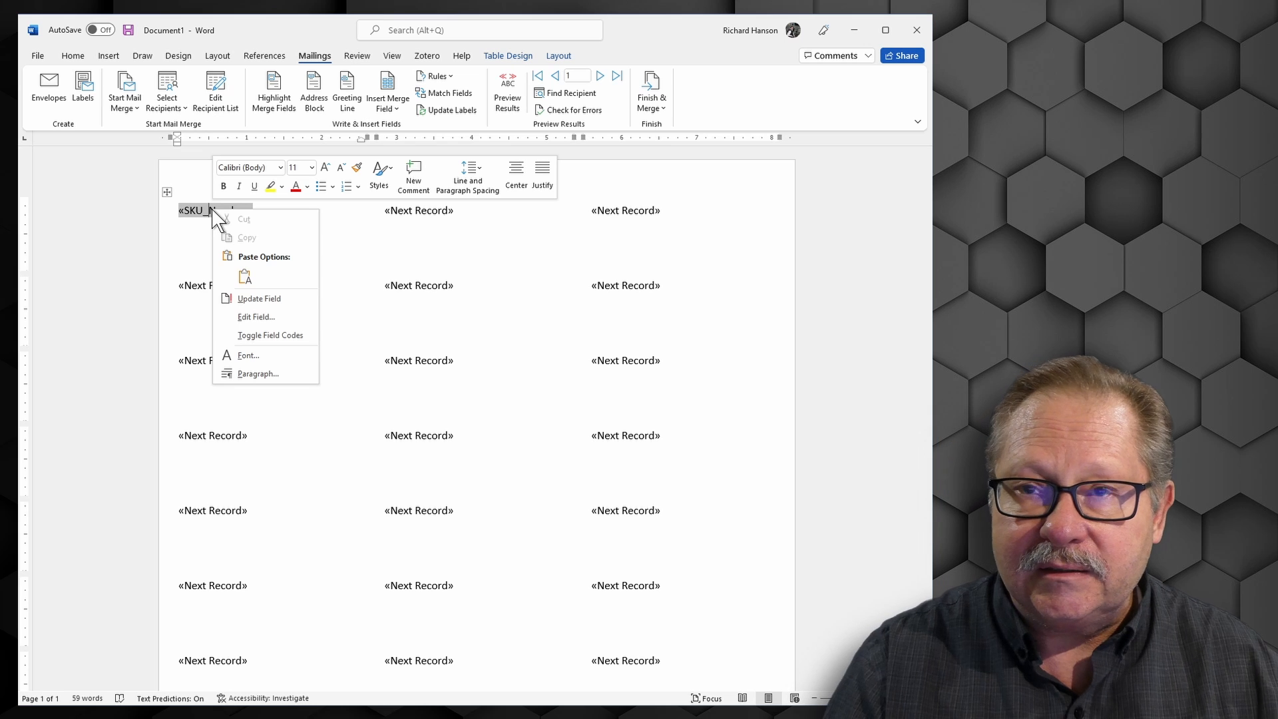
left_click(280, 336)
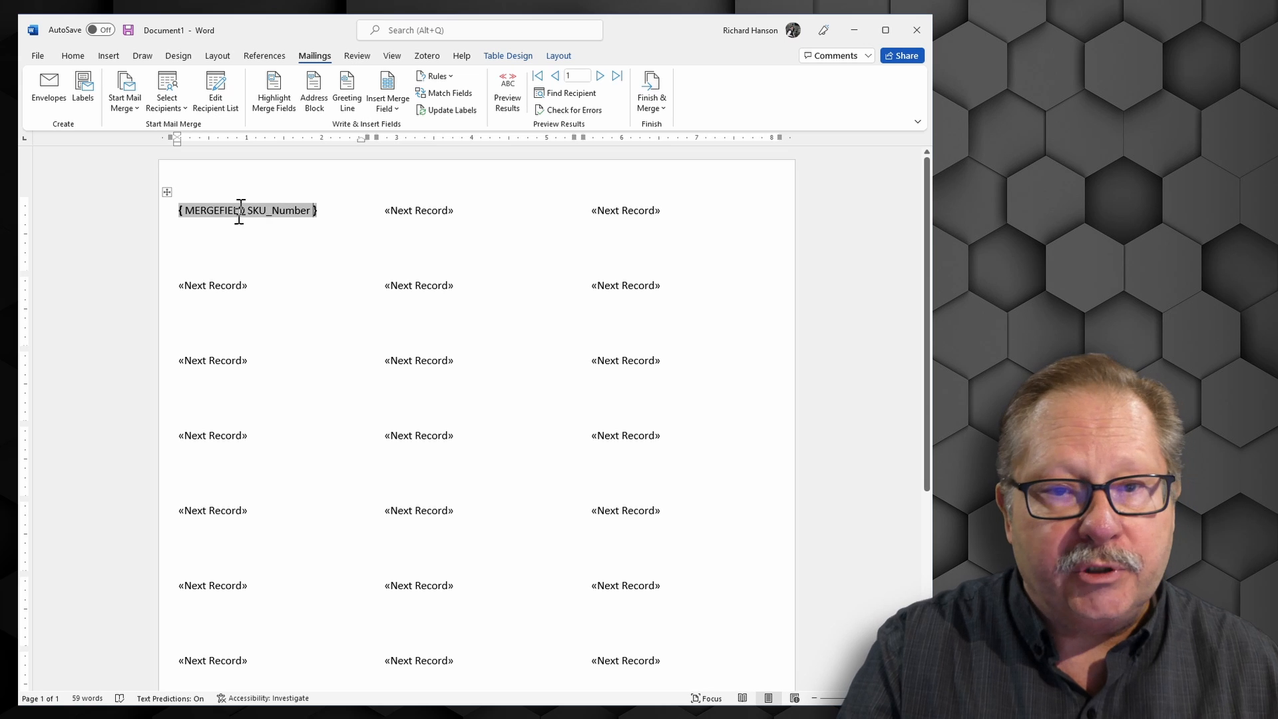
left_click_drag(245, 212, 220, 211)
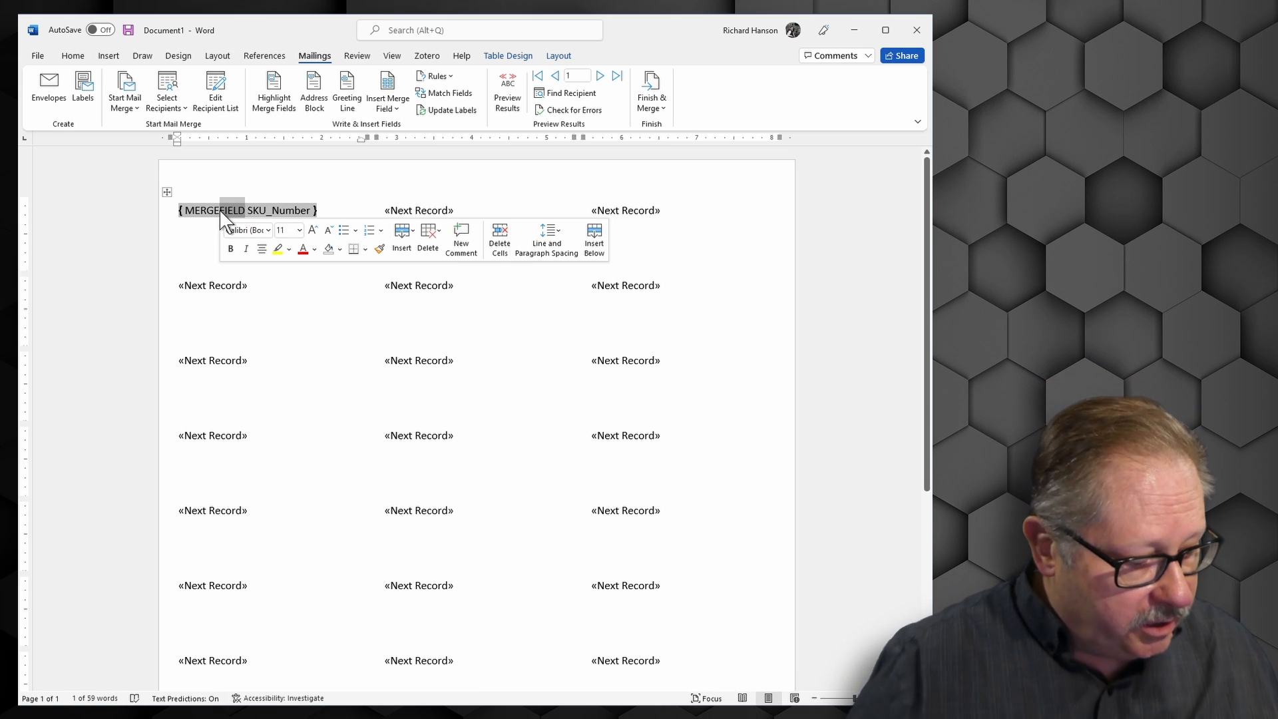
type("BARCODE")
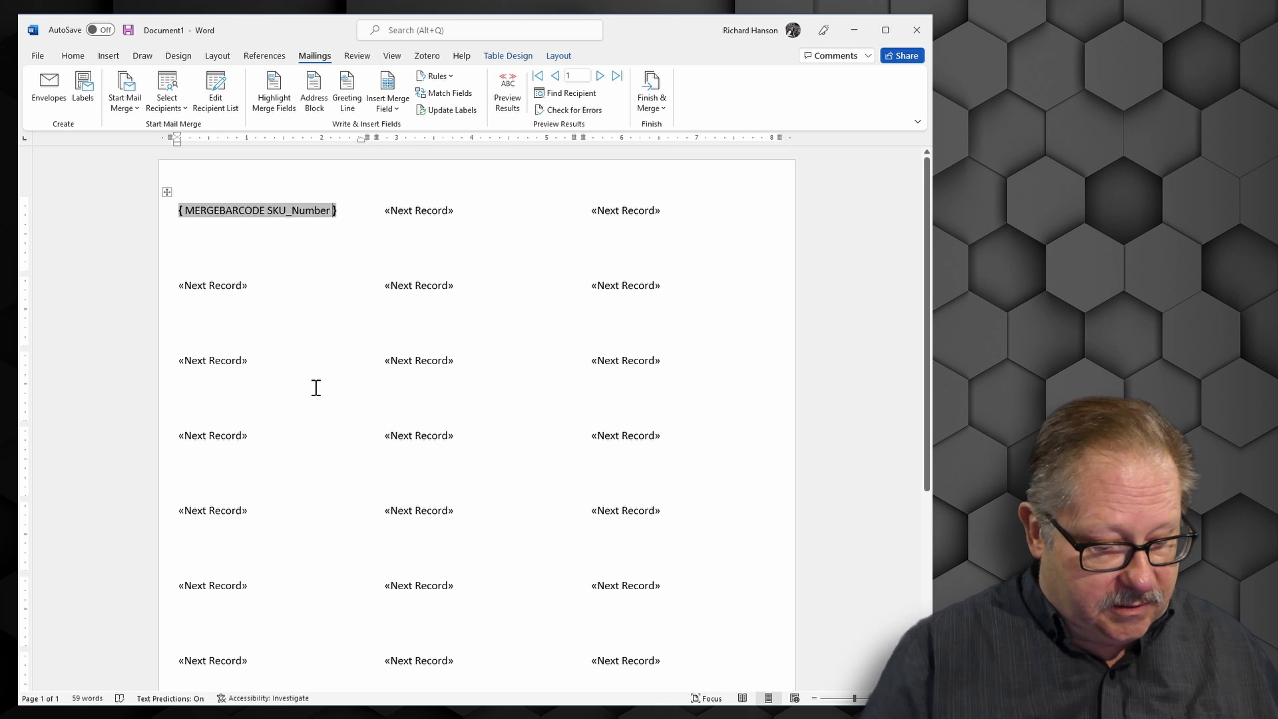
Add the barcode type CODE128 and the switches \h 720 \t to the end of the MERGEBARCODE SKU_Number field code.
type("cc")
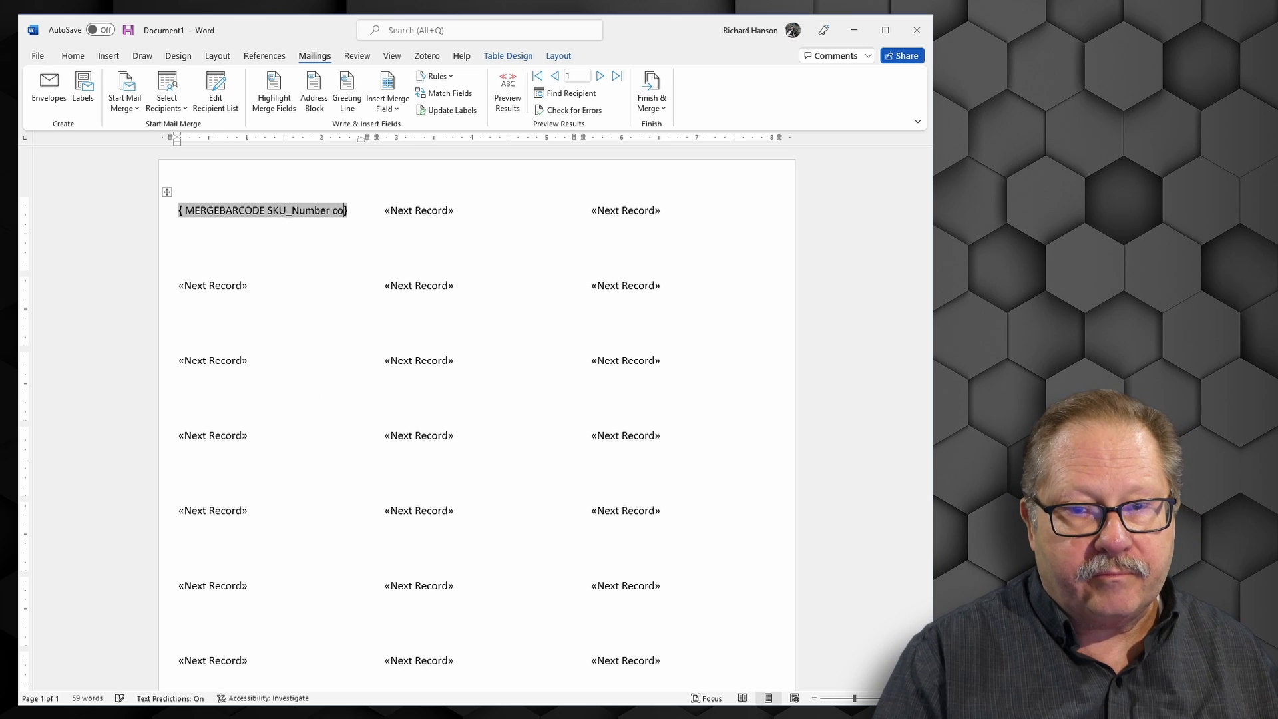
type("DE128")
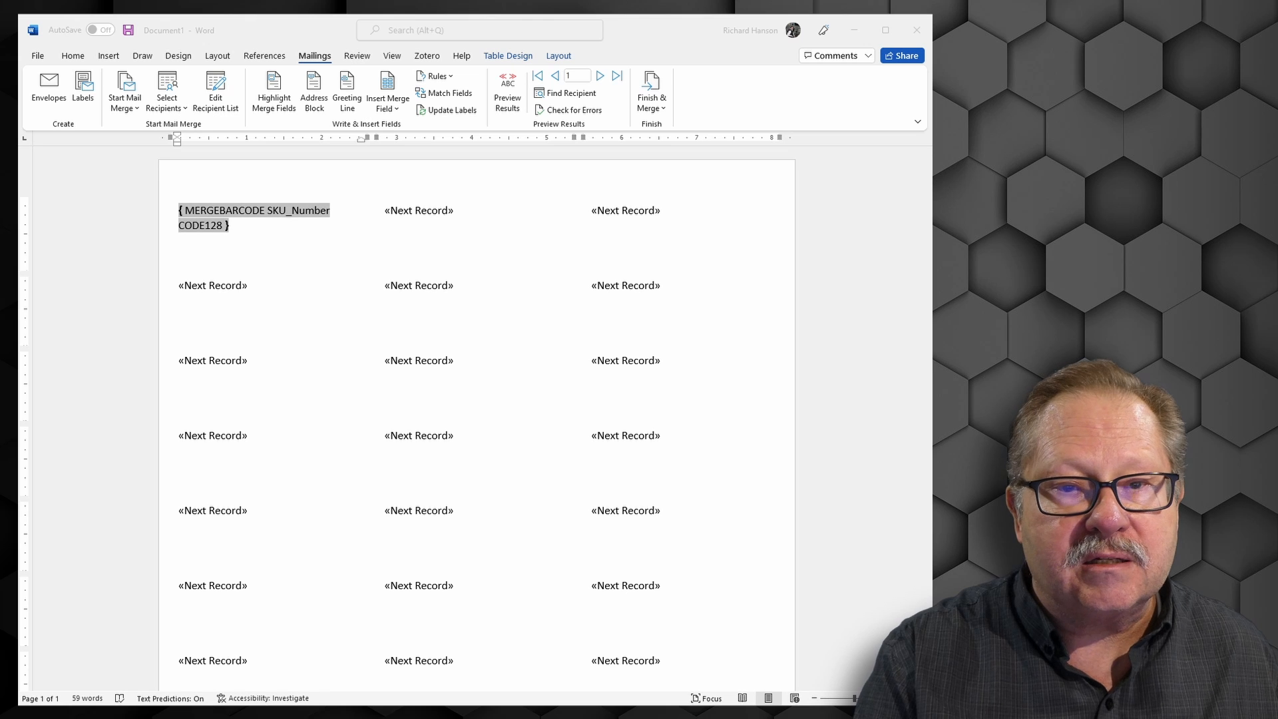
left_click(227, 226)
type("\\h 720 \\t")
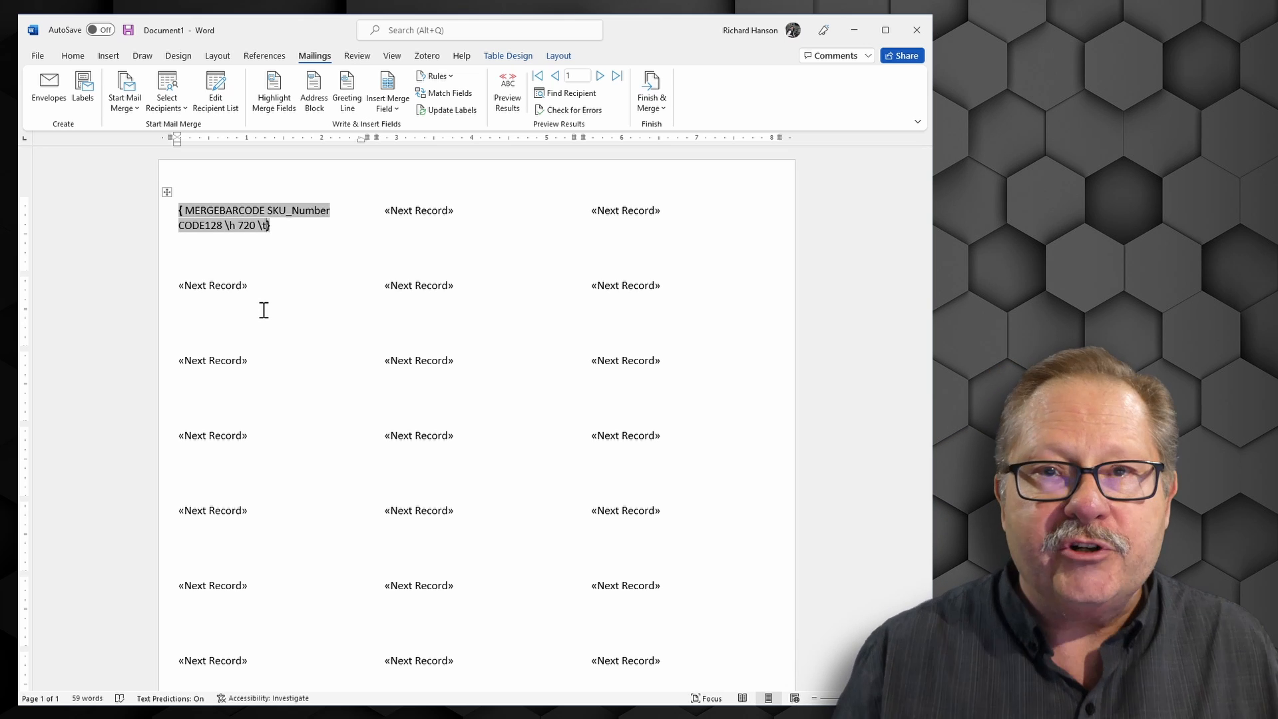
Finish the merge for all records into a new document of individual labels.
left_click(653, 106)
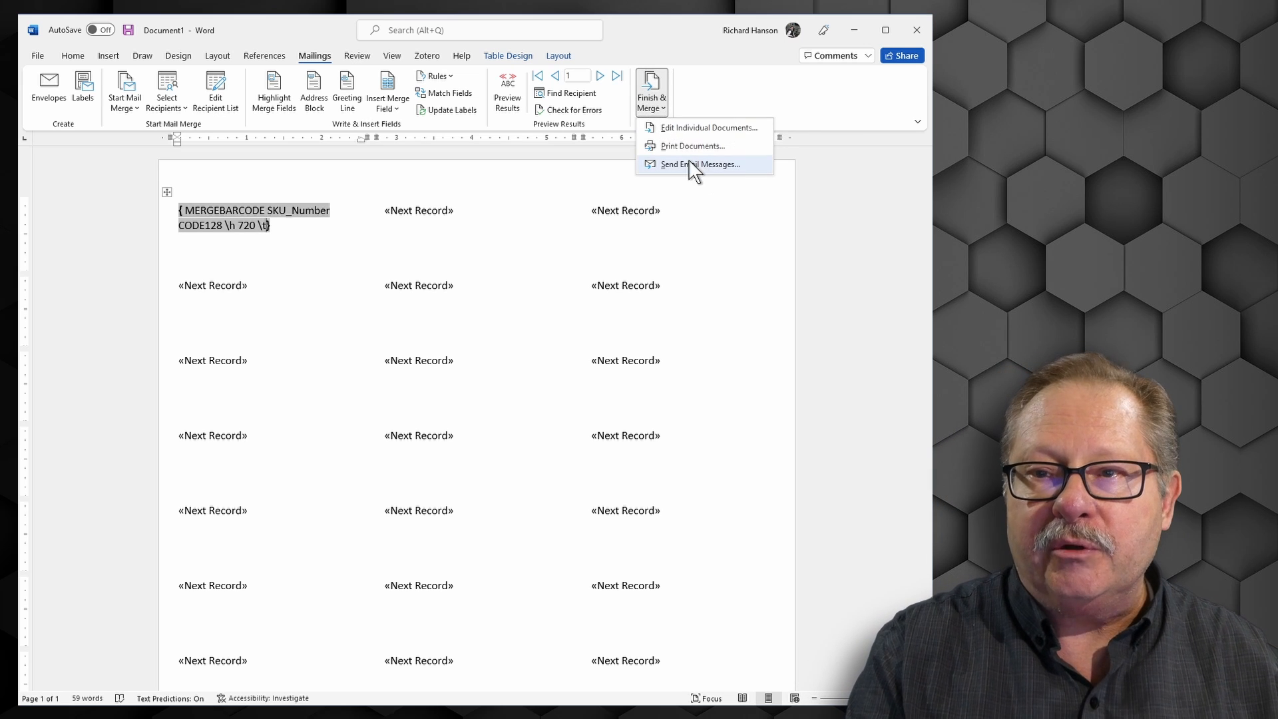
left_click(698, 127)
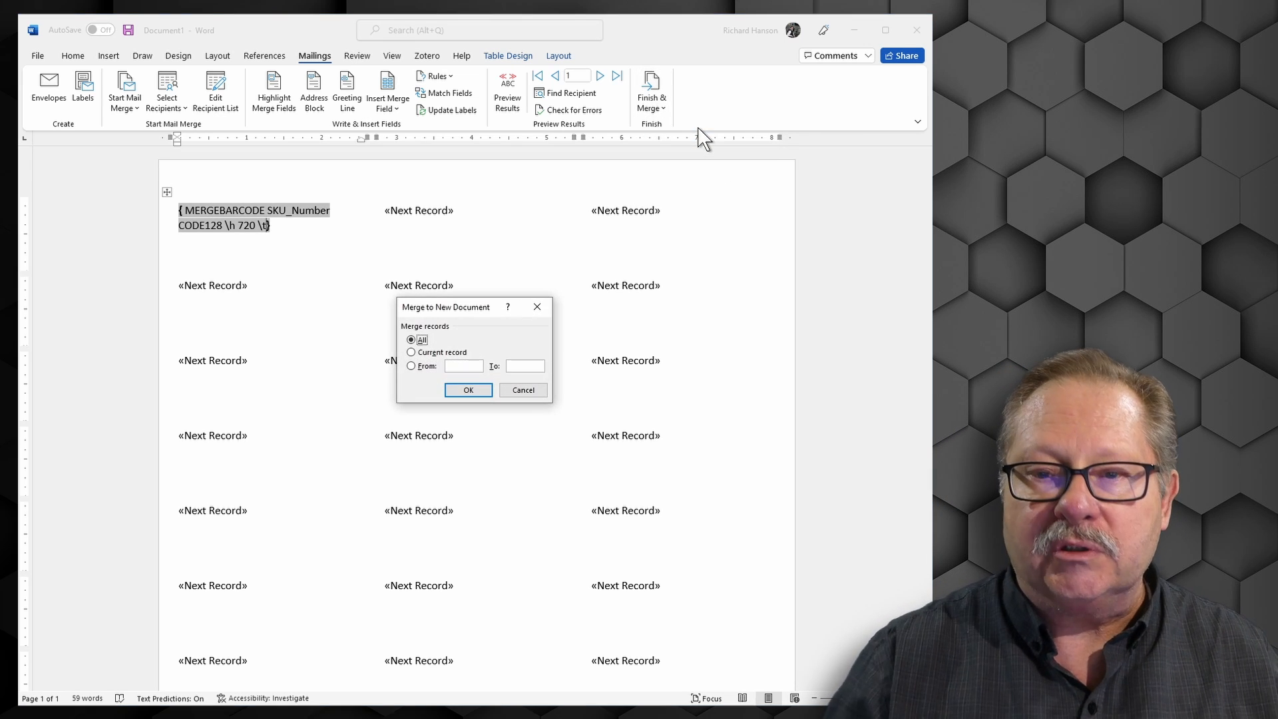
left_click(469, 390)
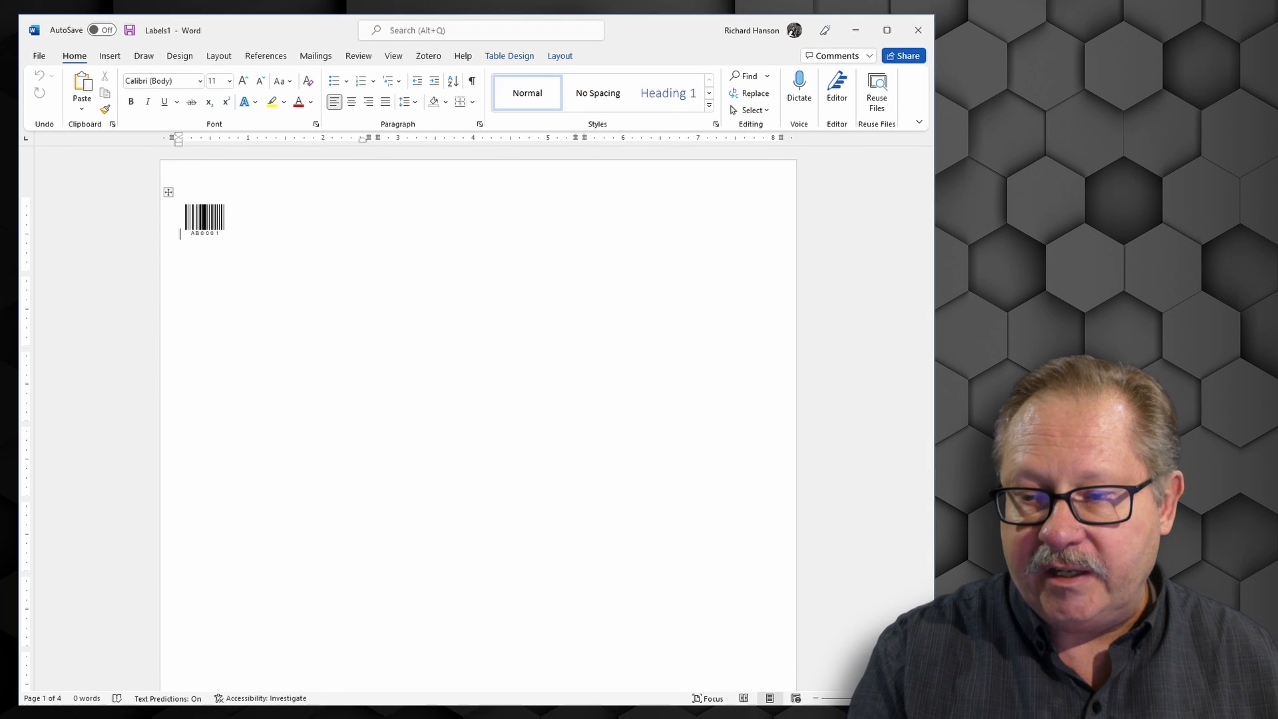
Examine the generated barcode enlarged in the merged labels document, and close that document.
left_click(894, 698)
left_click(894, 698)
left_click(894, 698)
left_click(894, 698)
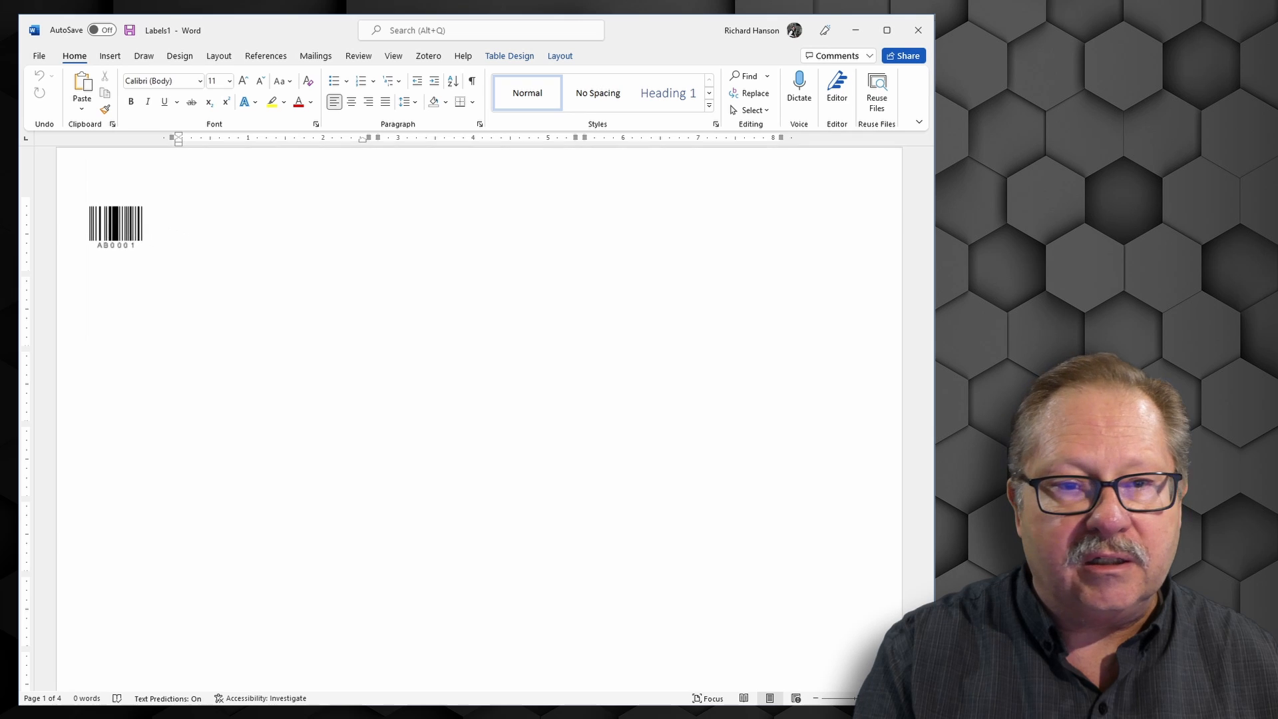
left_click(895, 698)
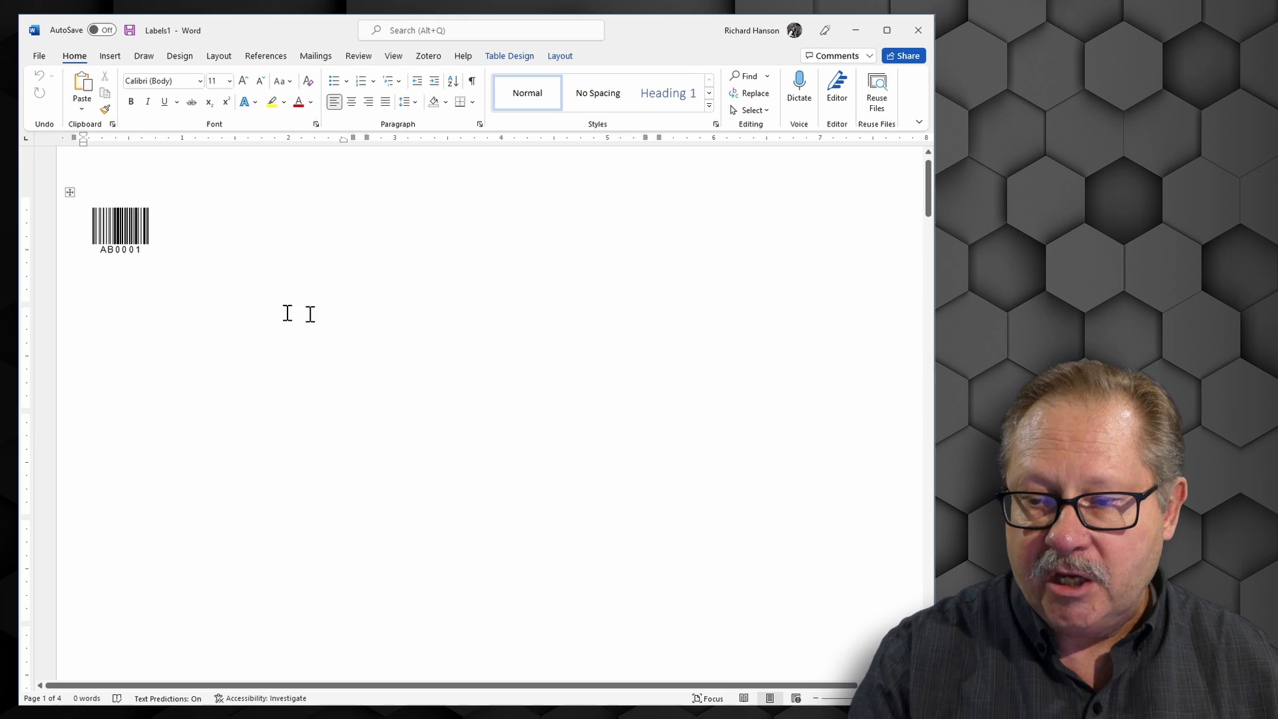
left_click(910, 29)
left_click(529, 438)
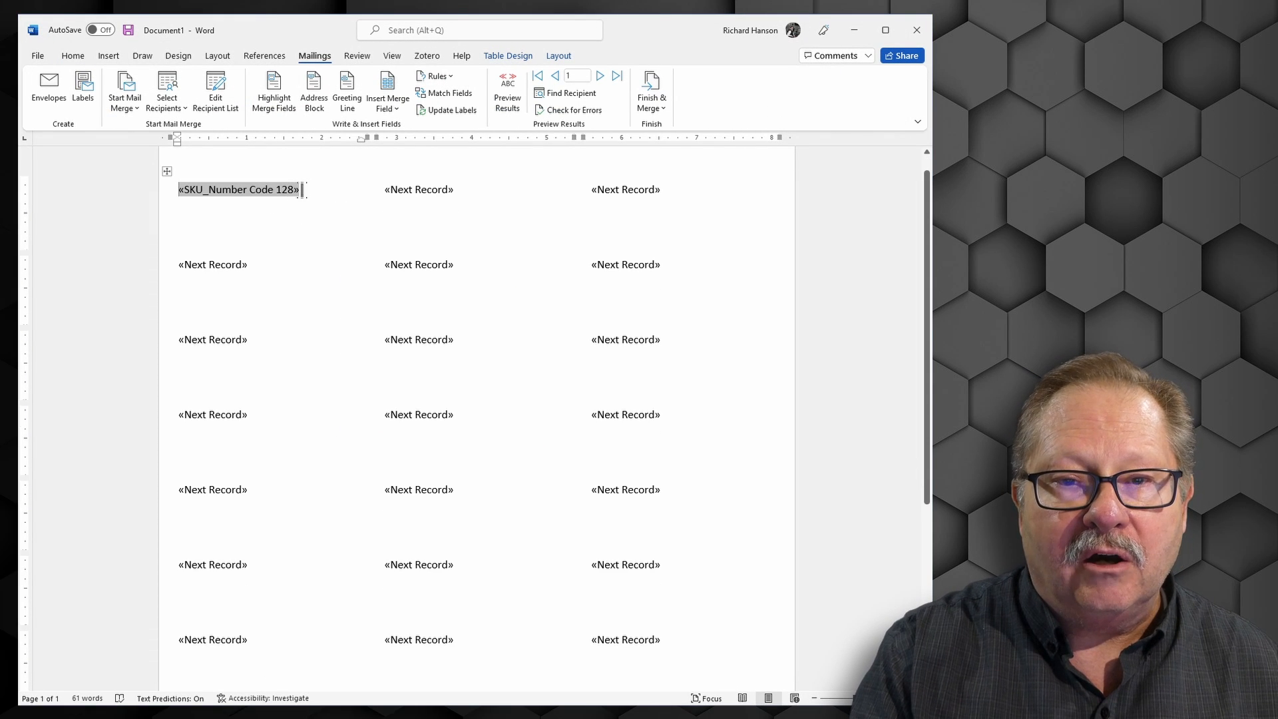
Copy the SKU_Number Code 128 field from the first label and paste it after Next Record in the second and third labels.
left_click_drag(301, 190, 177, 197)
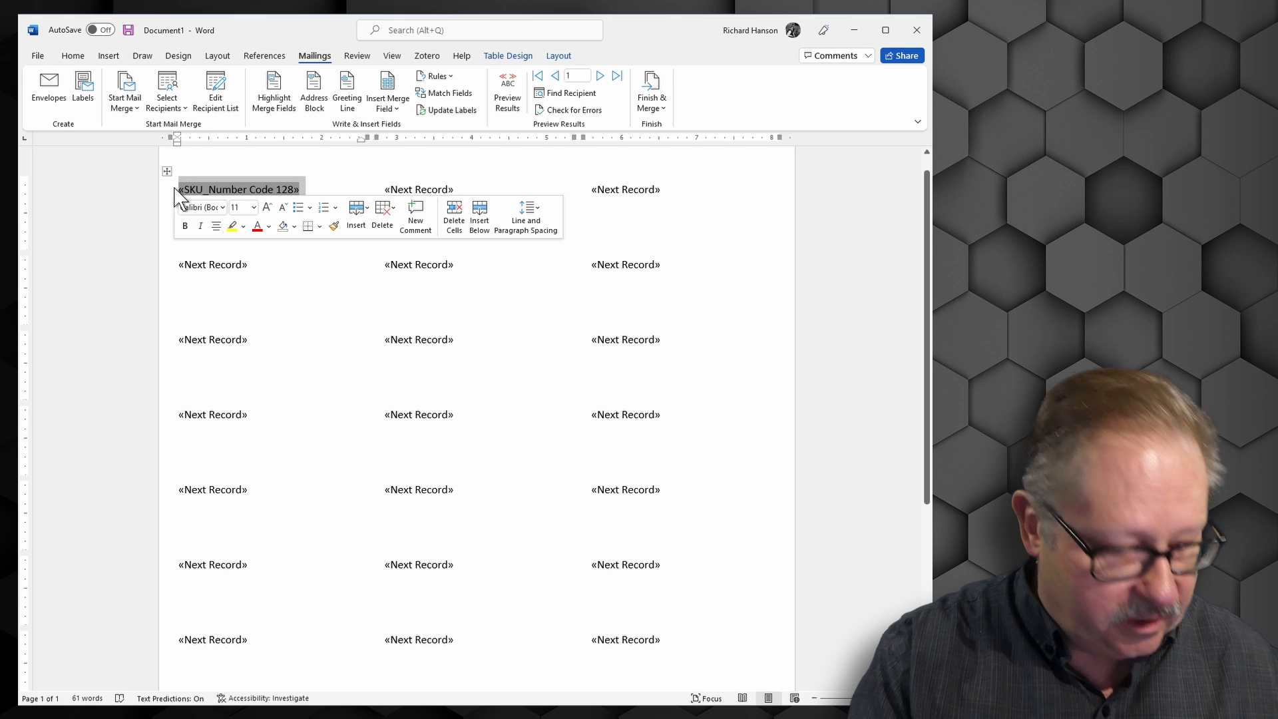
key("ctrl+c")
left_click(454, 190)
key("ctrl+v")
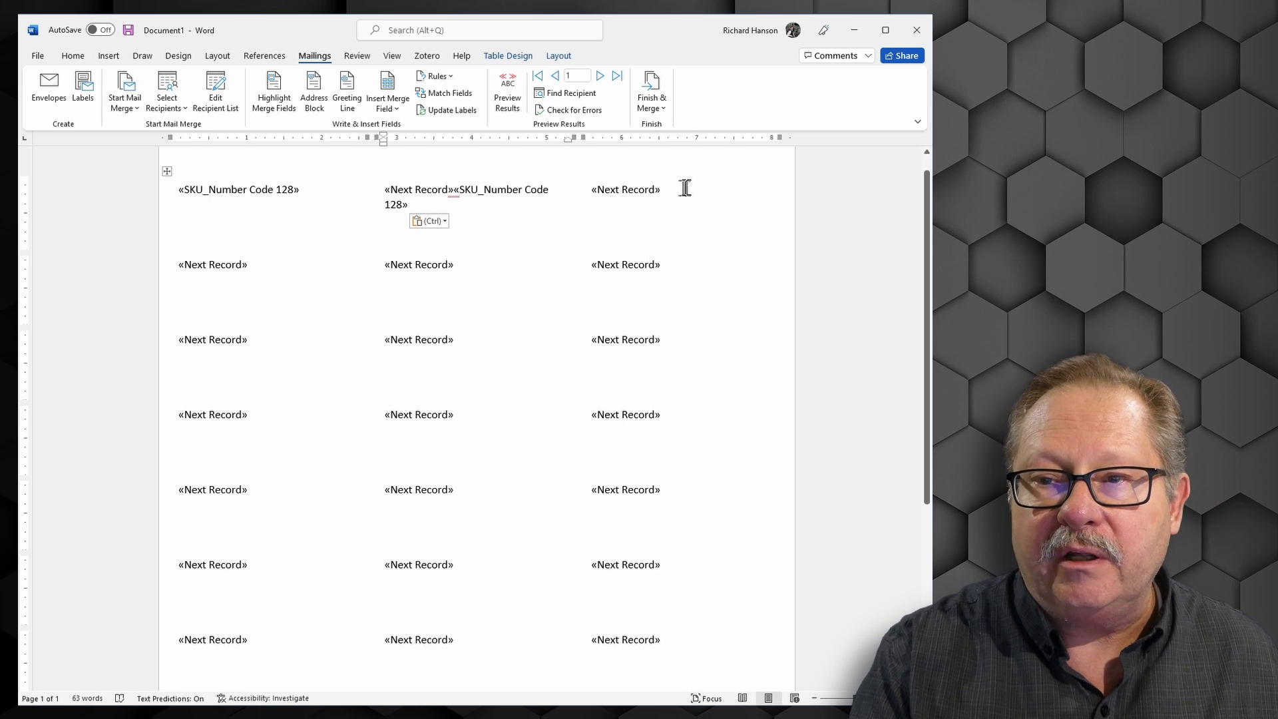
left_click(677, 191)
key("ctrl+v")
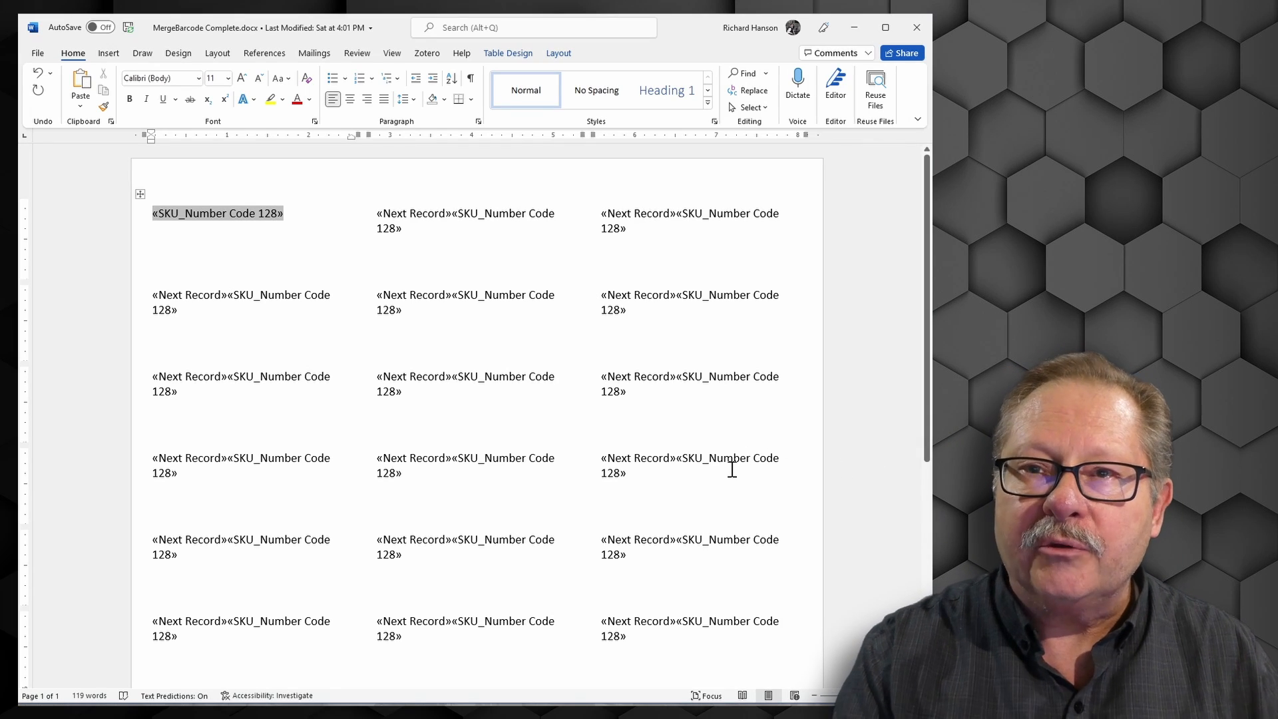
scroll(799, 507, "down", 3)
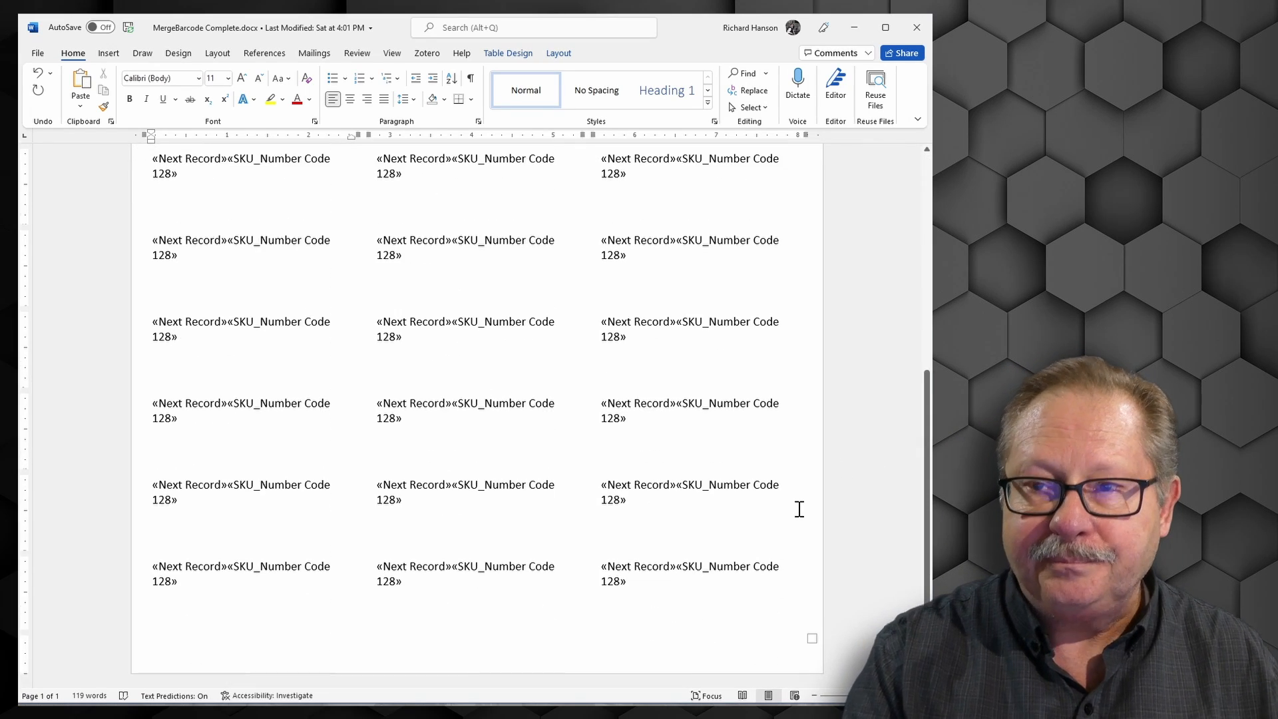
Merge all records of the completed label sheet into a new document of individual labels.
scroll(799, 508, "up", 3)
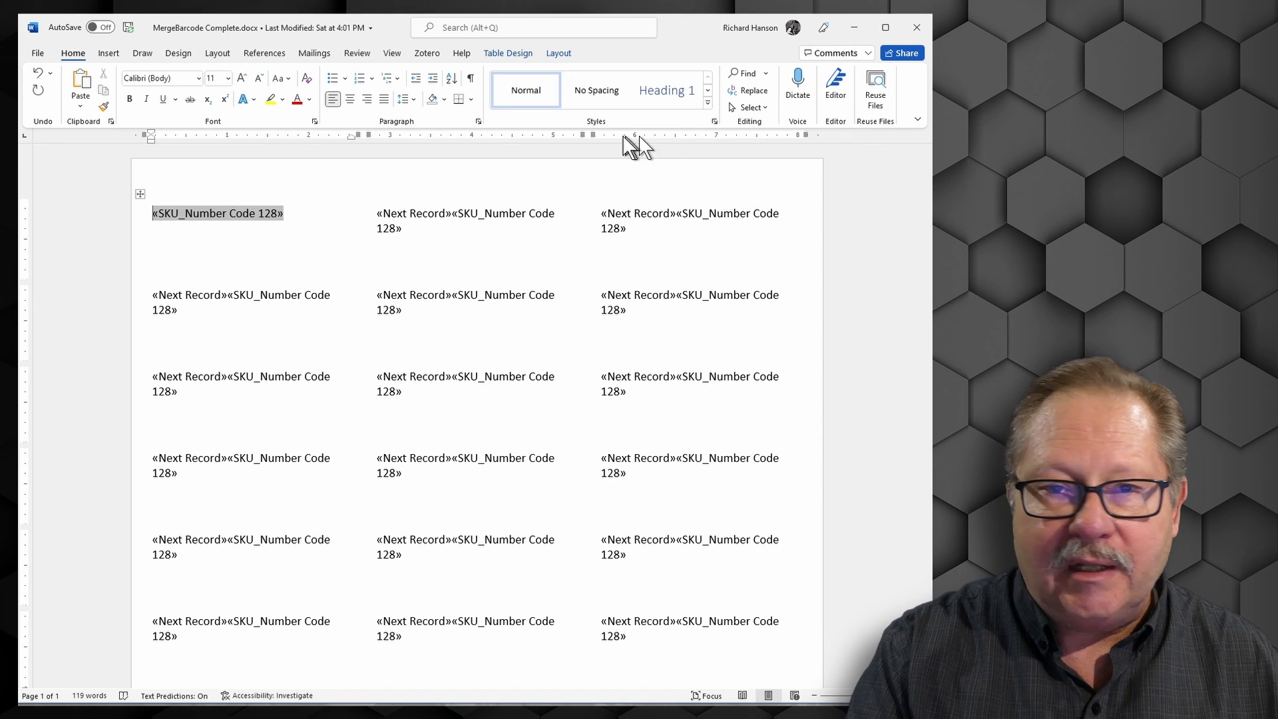
left_click(314, 53)
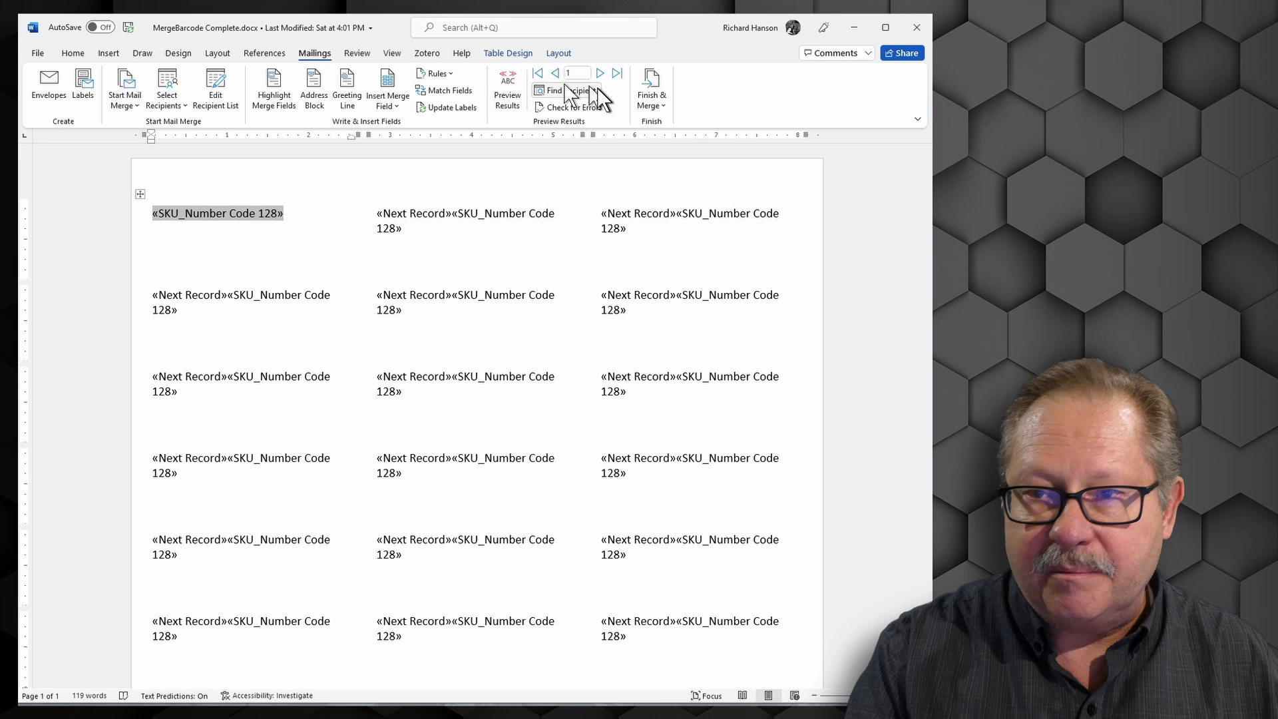
left_click(651, 106)
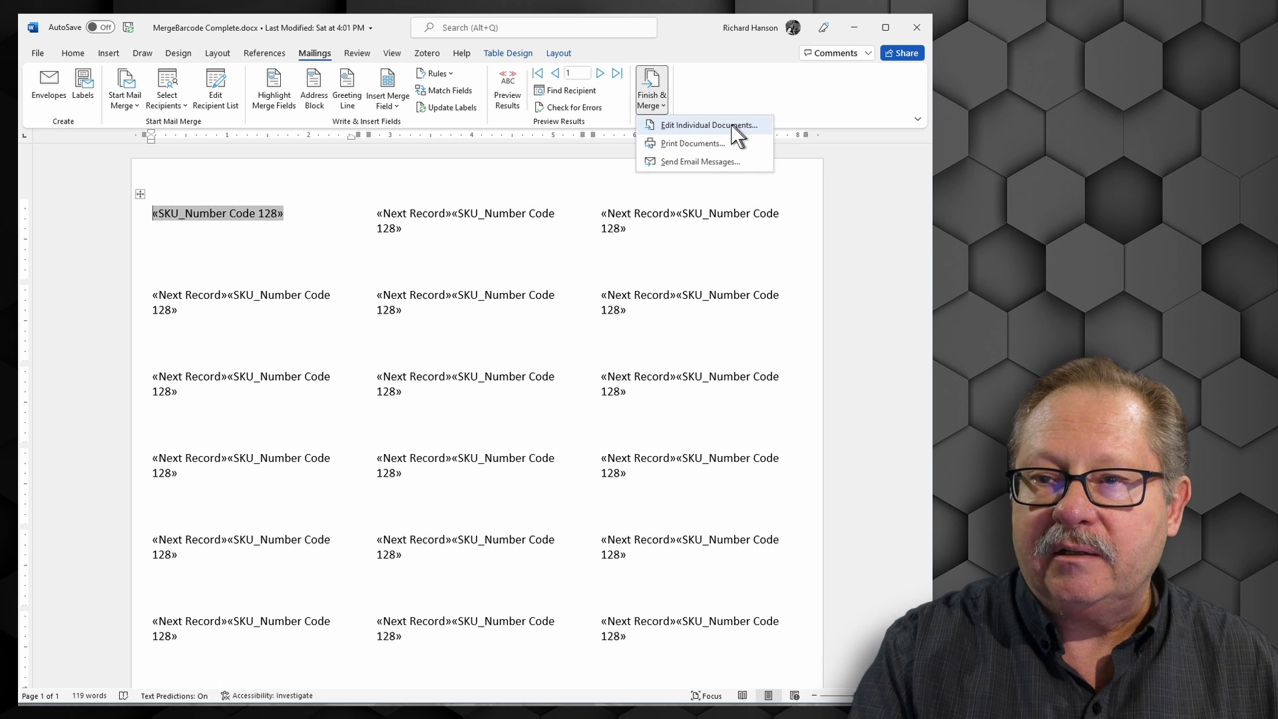
left_click(709, 125)
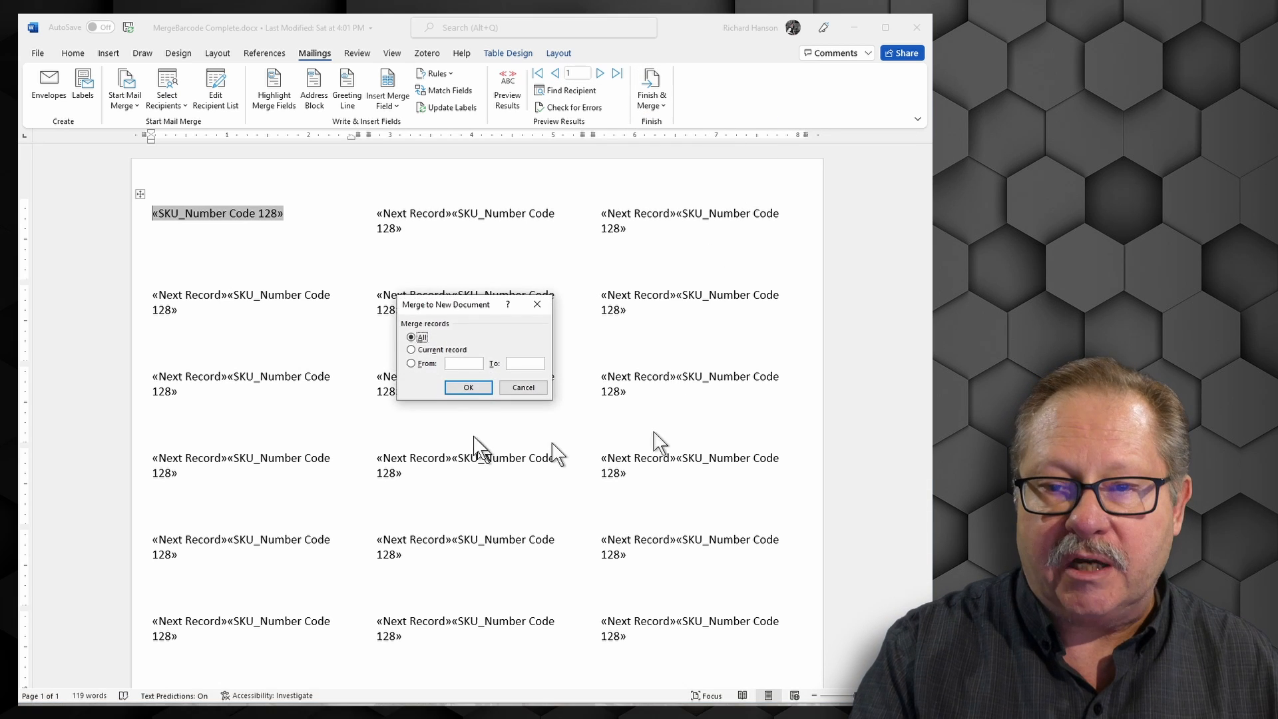
left_click(467, 387)
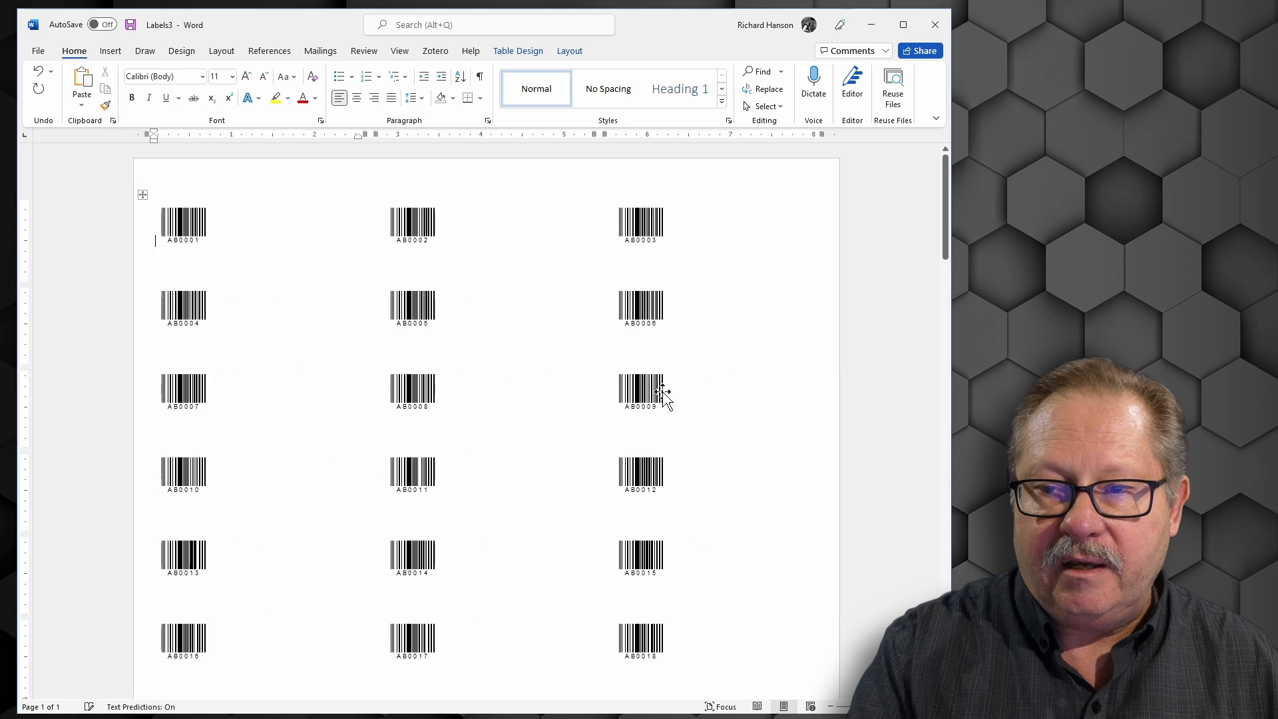
Examine the barcode labels from the first to the last page of the merged document, and move its window off the main label document.
scroll(772, 390, "down", 2)
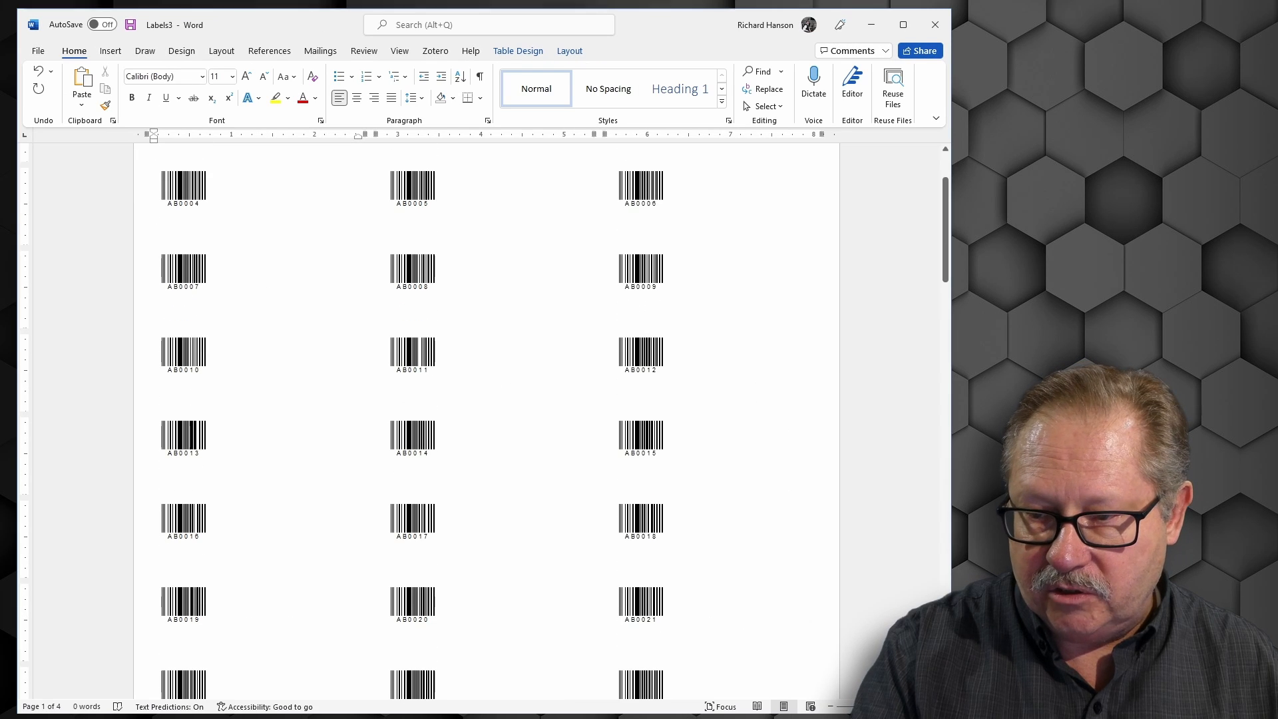
scroll(486, 419, "up", 3)
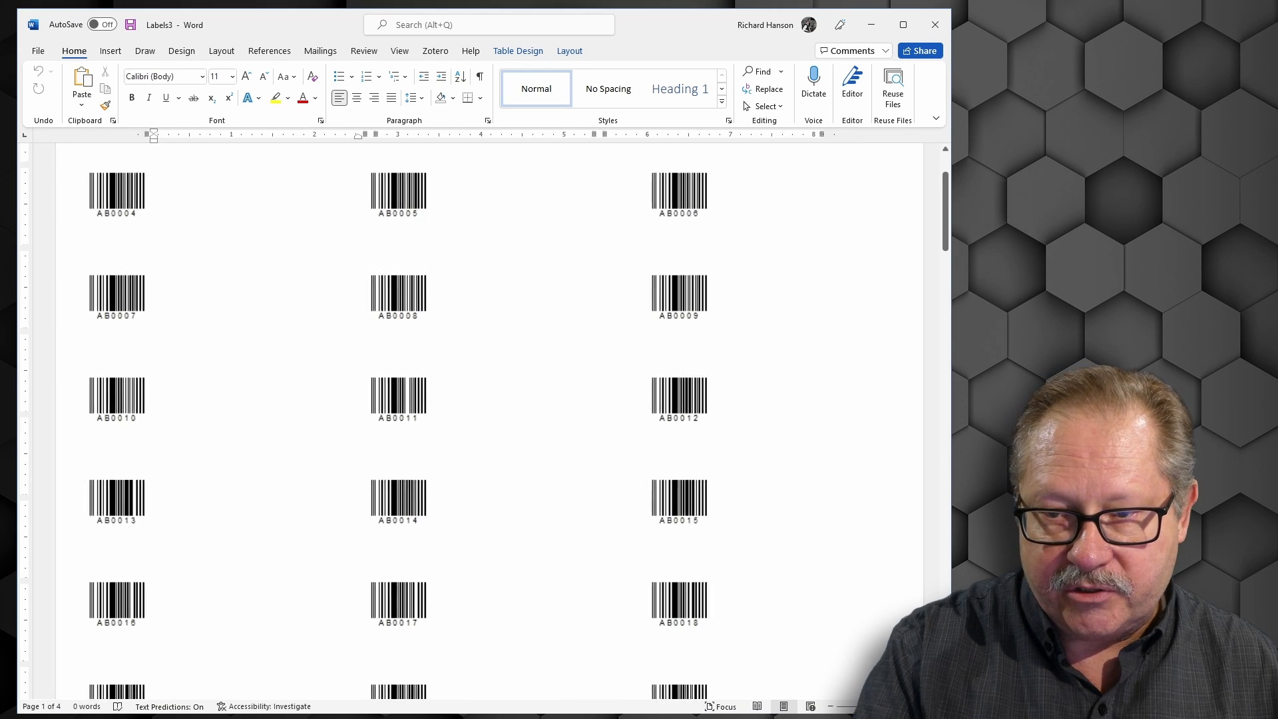
scroll(850, 481, "down", 10)
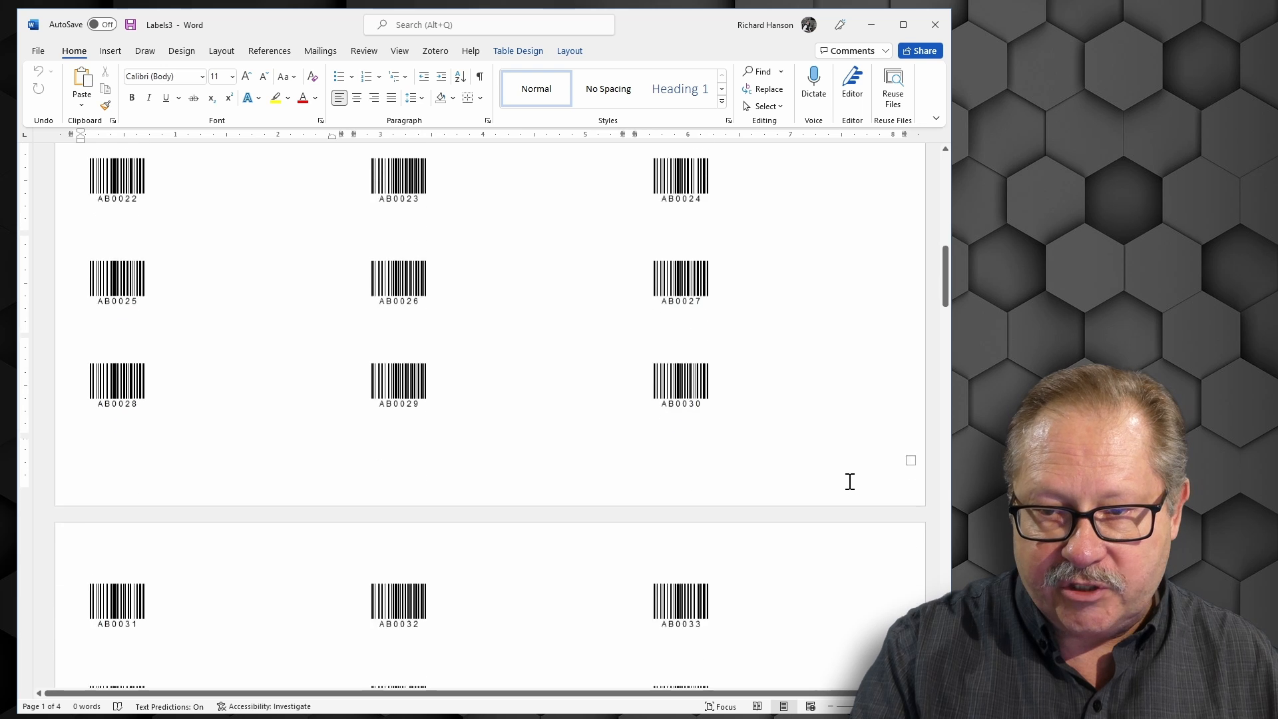
scroll(849, 481, "down", 3)
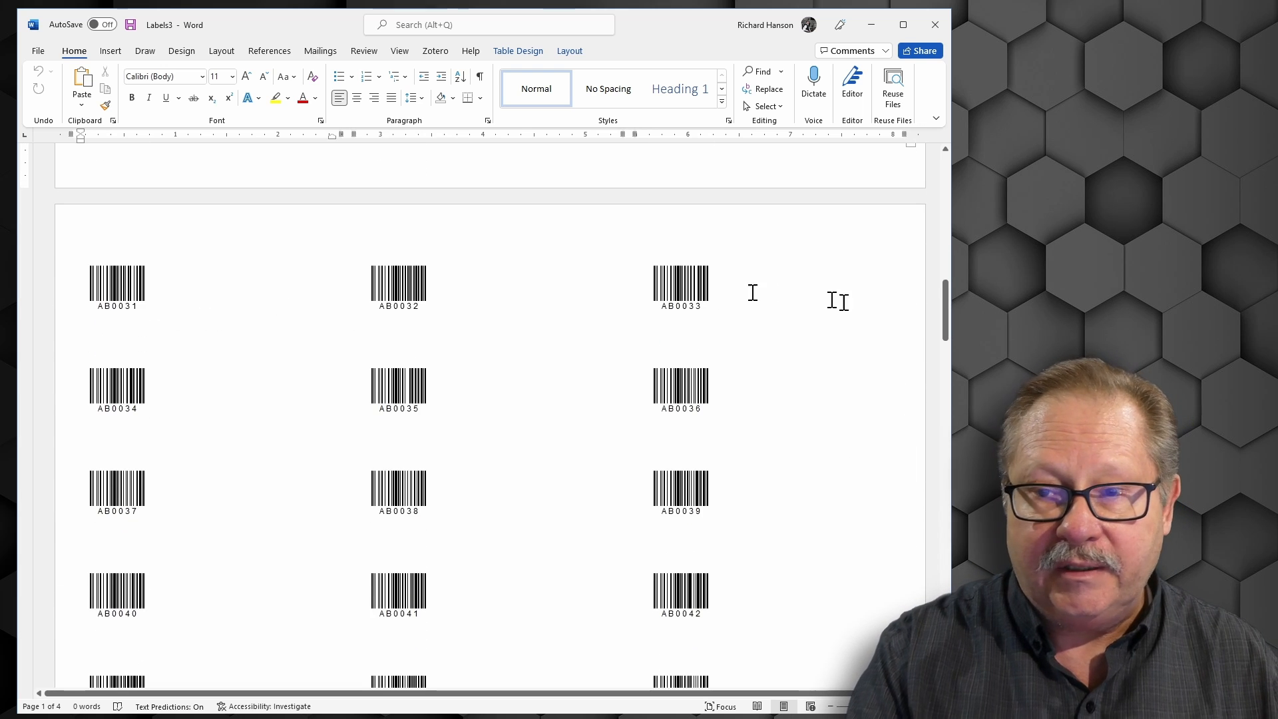
scroll(855, 319, "down", 13)
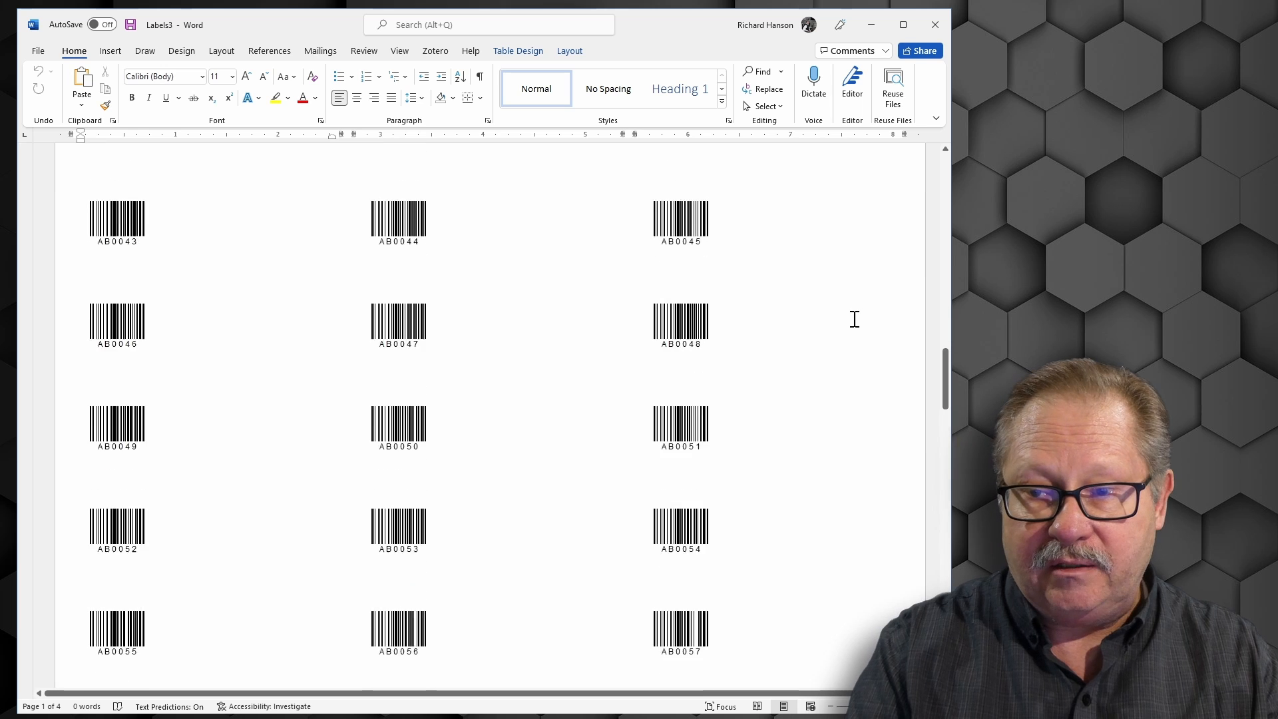
scroll(854, 319, "down", 20)
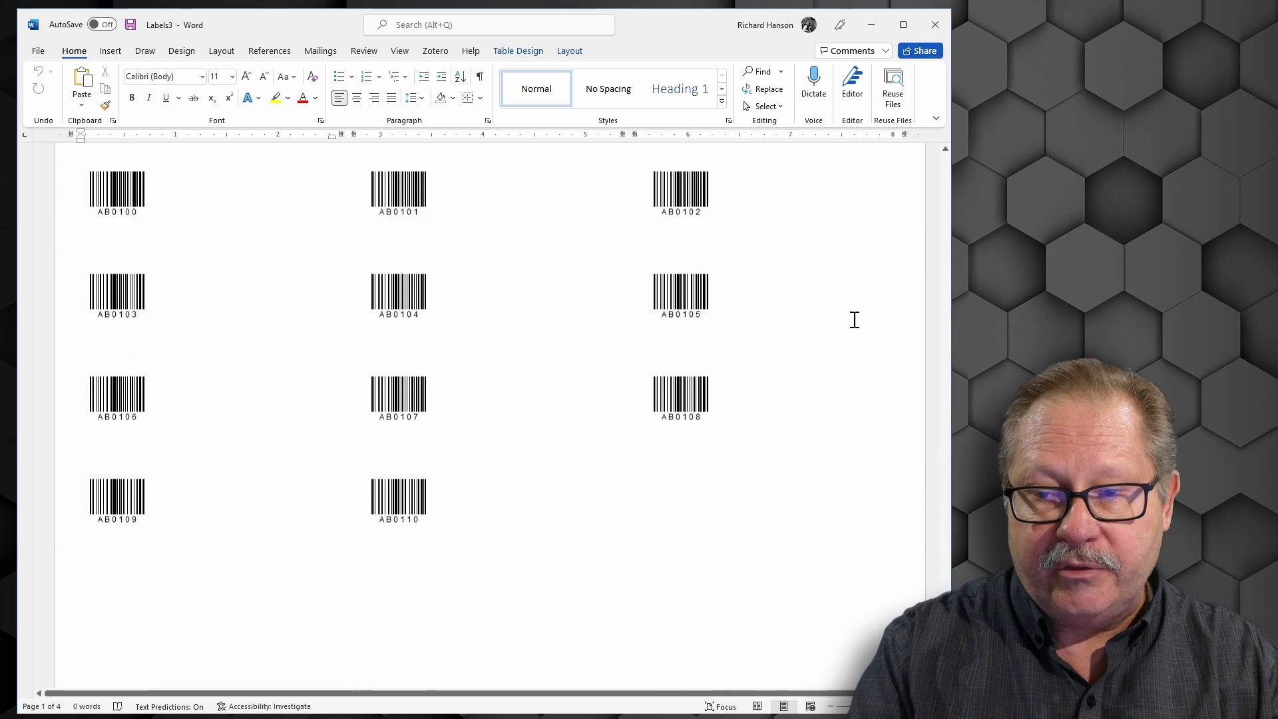
left_click(414, 375)
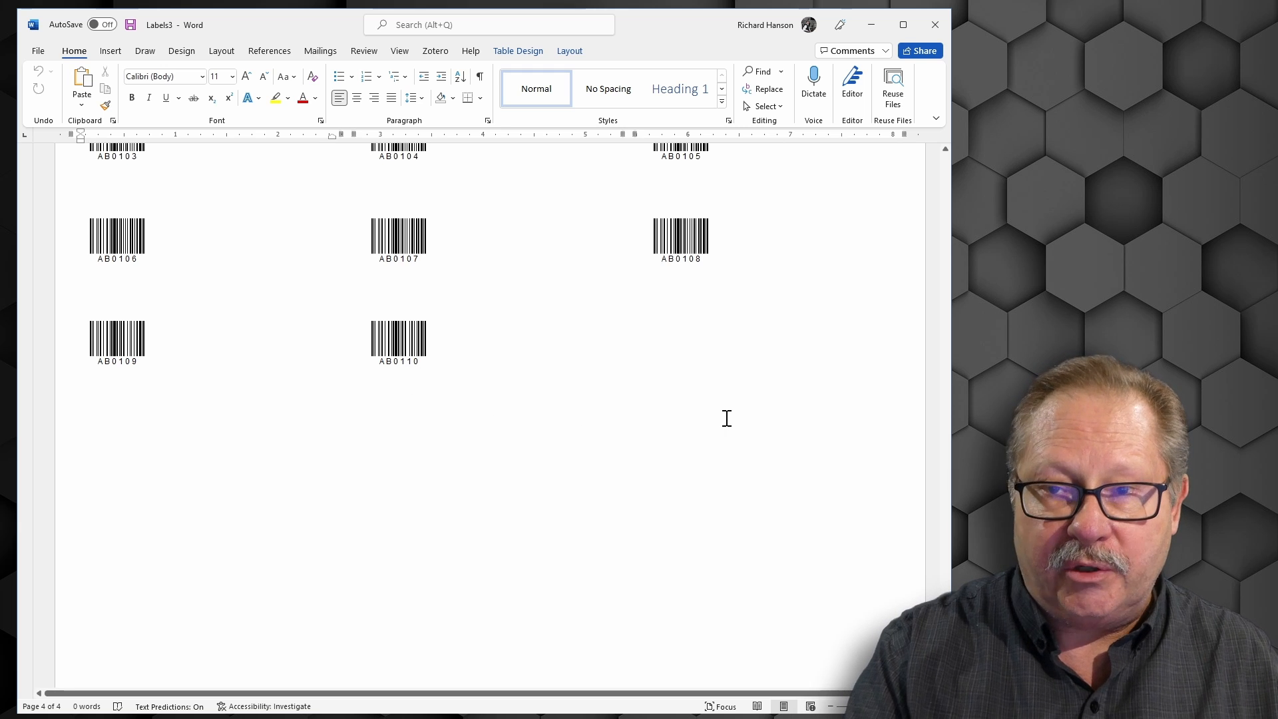
key("ctrl+Home")
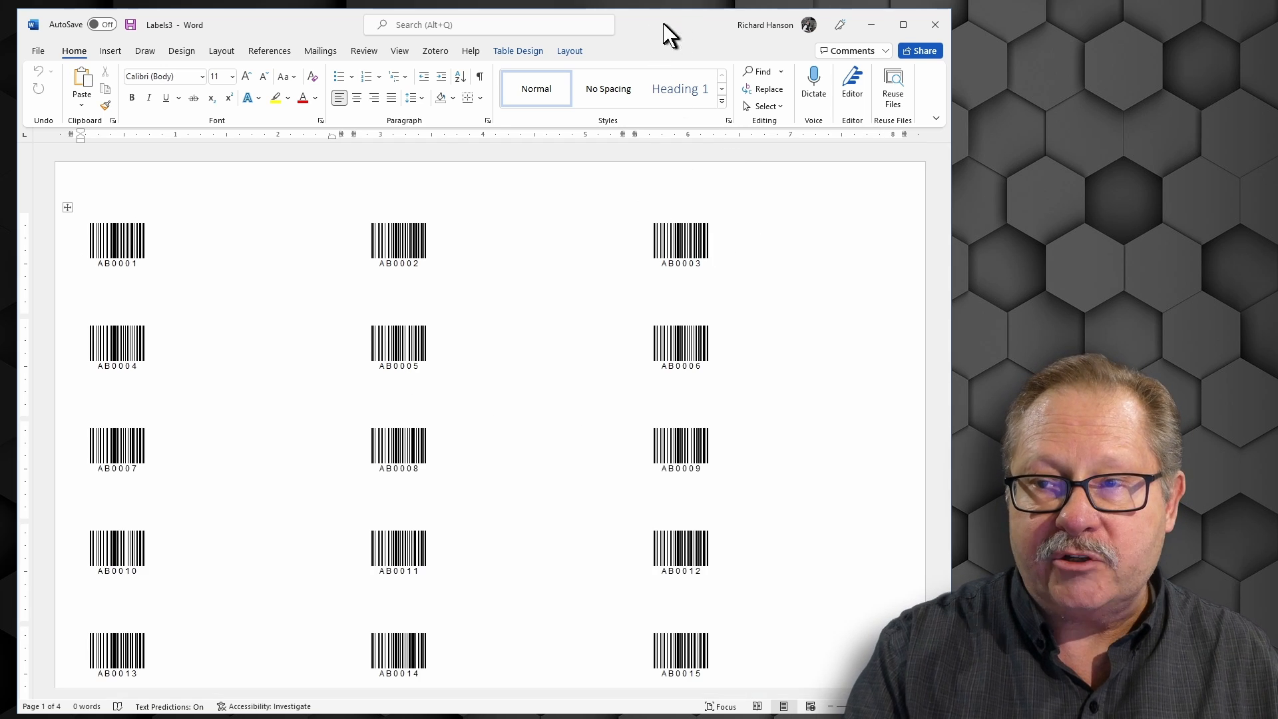
left_click_drag(669, 35, 885, 97)
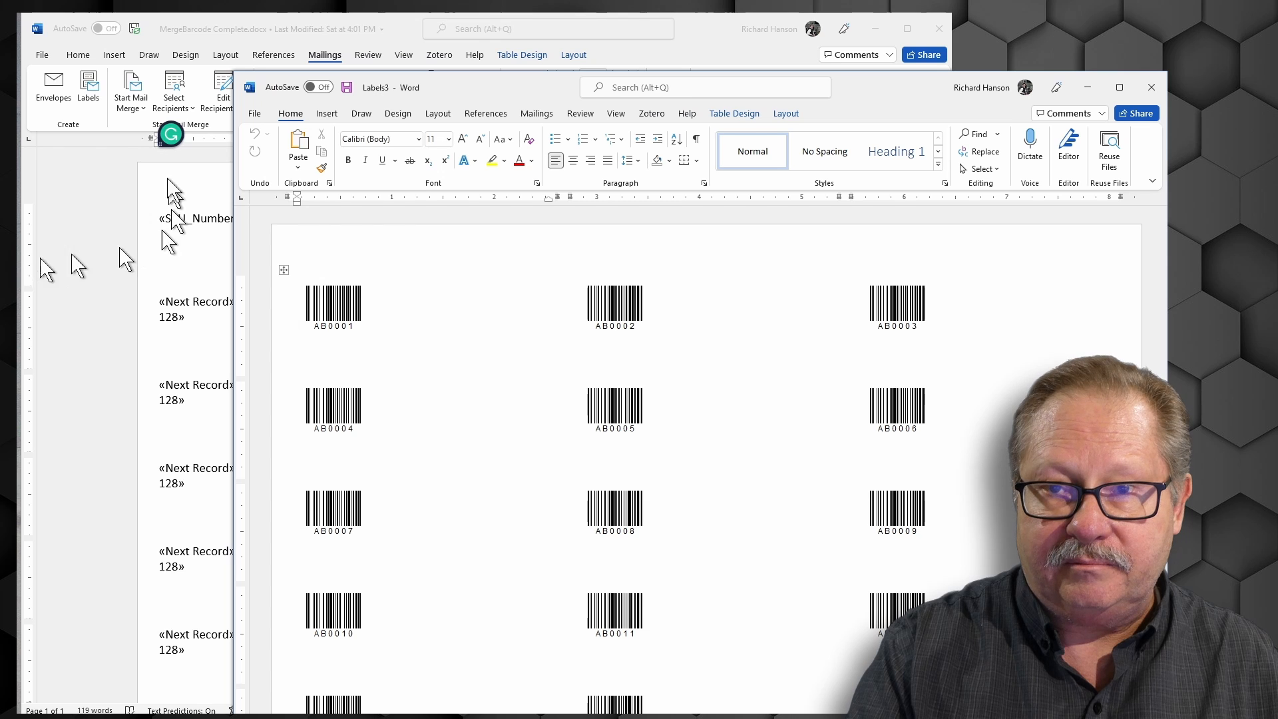